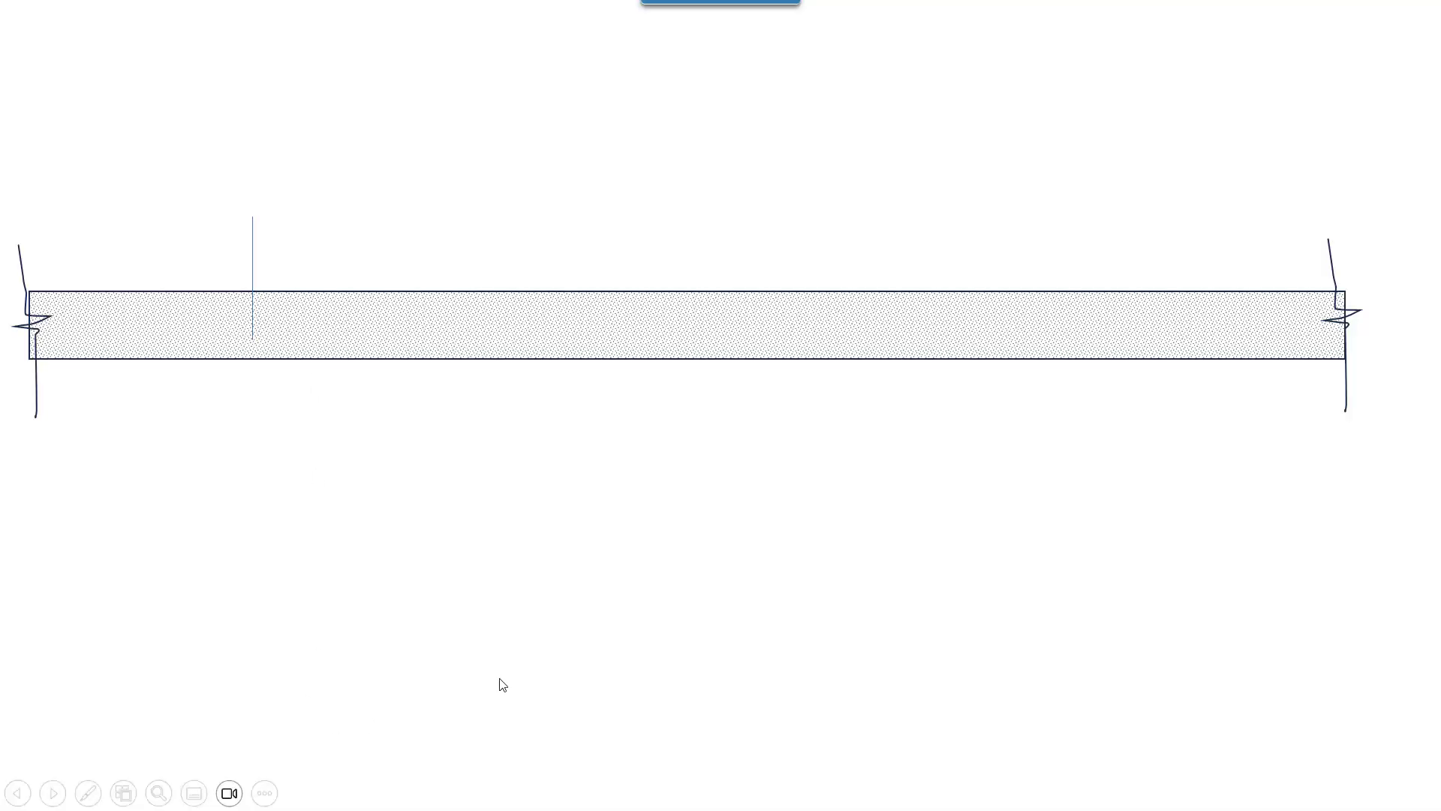
Step: Advance the slide animation so the dot lands in the hatched slab
{"action": "left_click", "coordinate": [514, 630]}
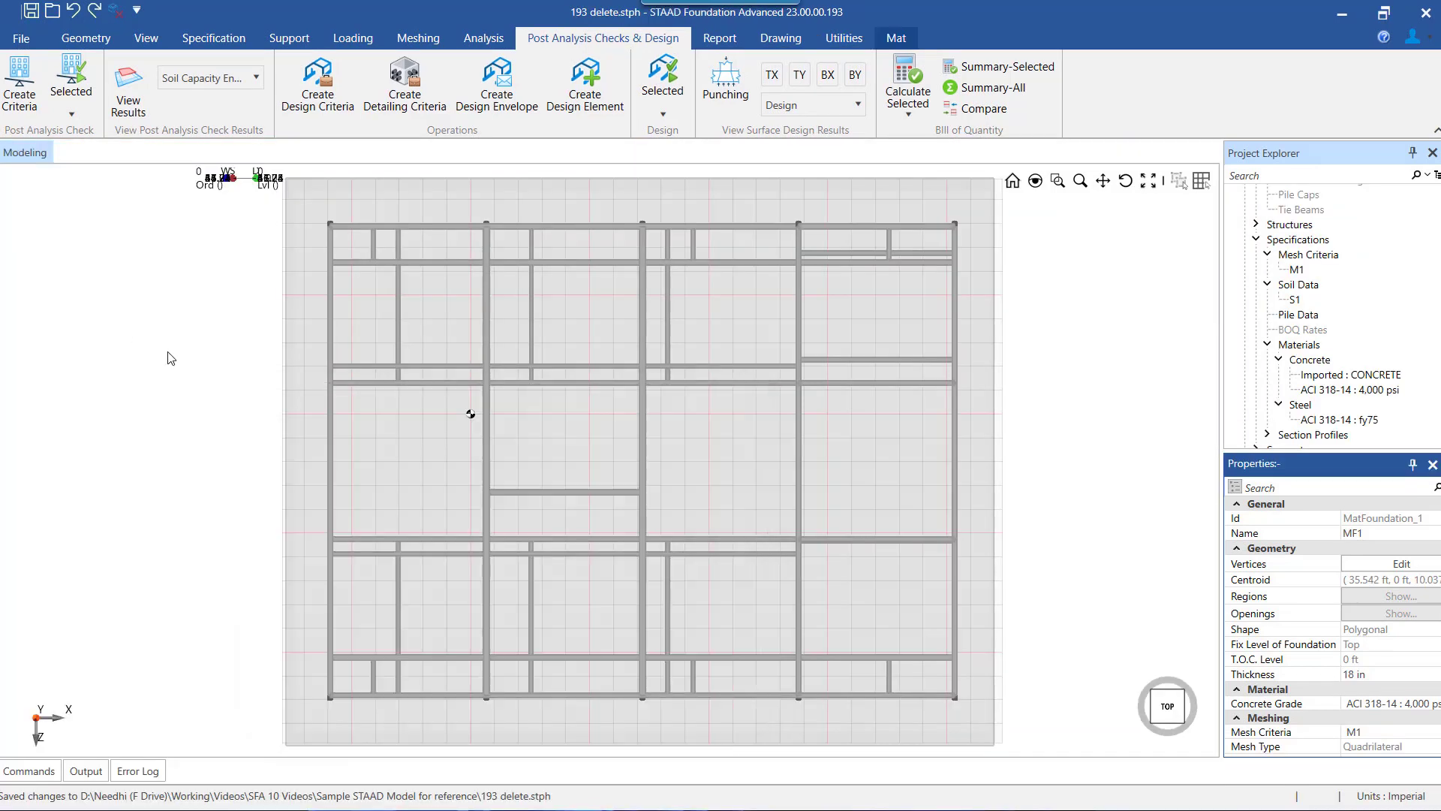
Step: Start a new detailing criteria and name it Det1
{"action": "middle_click_drag", "start_coordinate": [399, 373], "coordinate": [408, 380]}
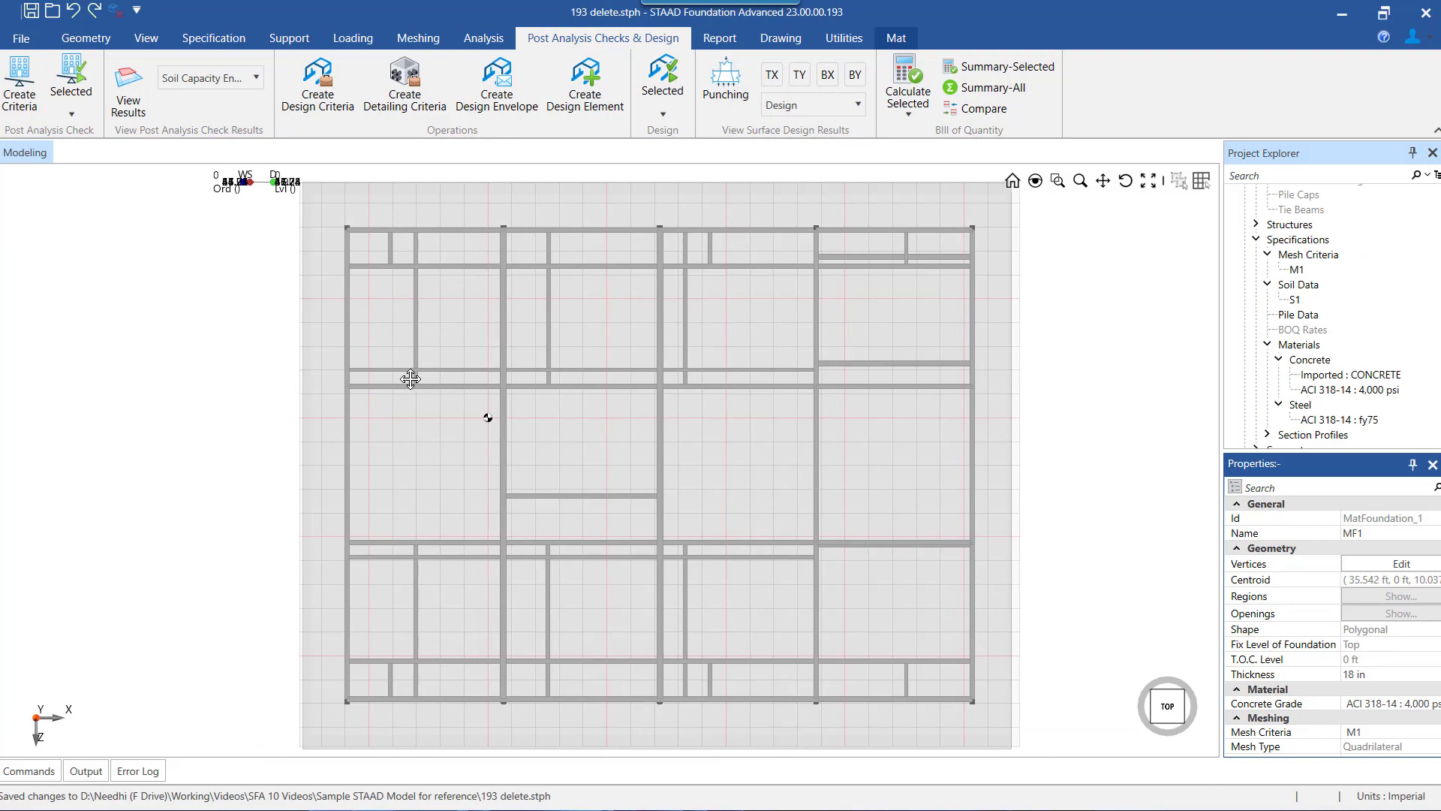
{"action": "left_click", "coordinate": [404, 86]}
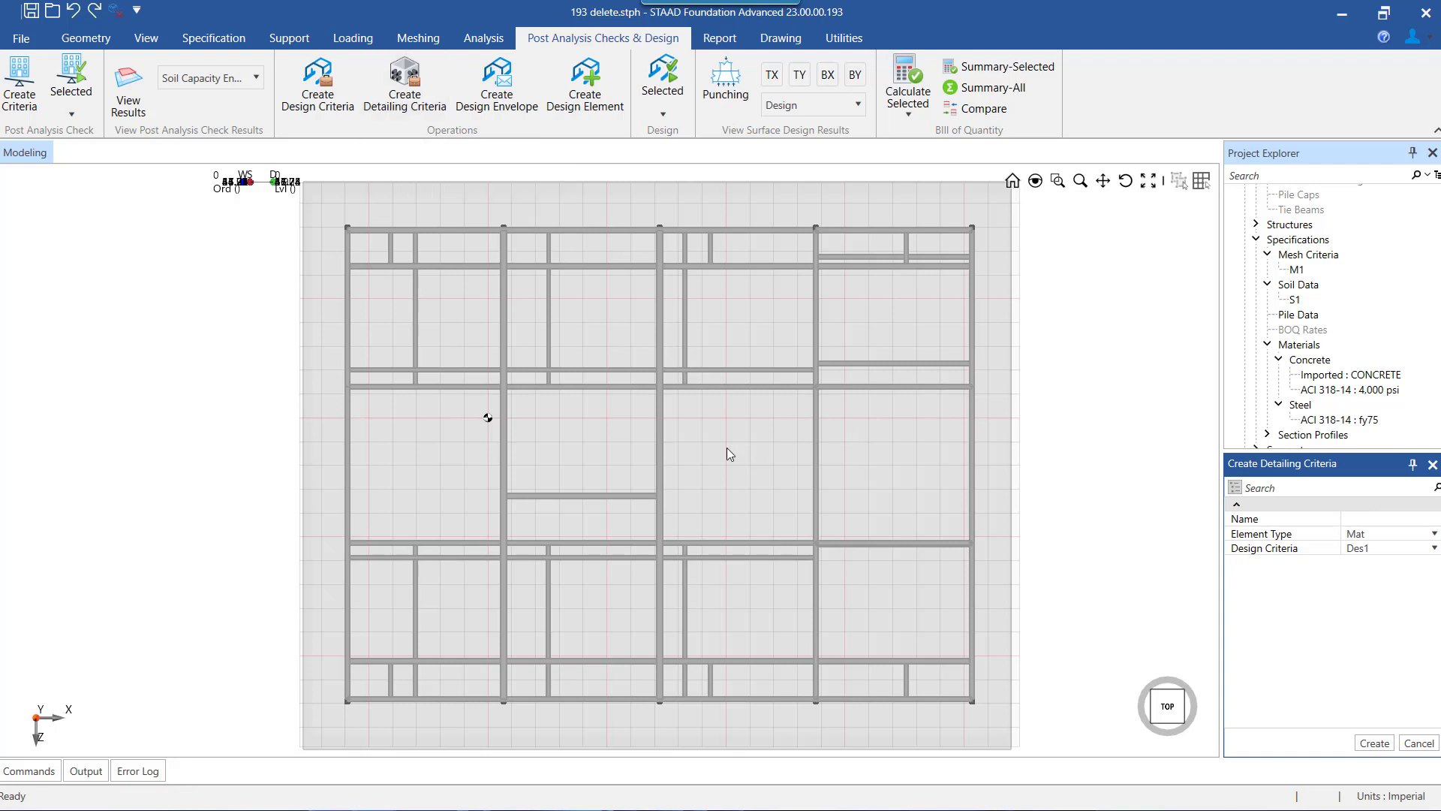
{"action": "left_click", "coordinate": [1363, 519]}
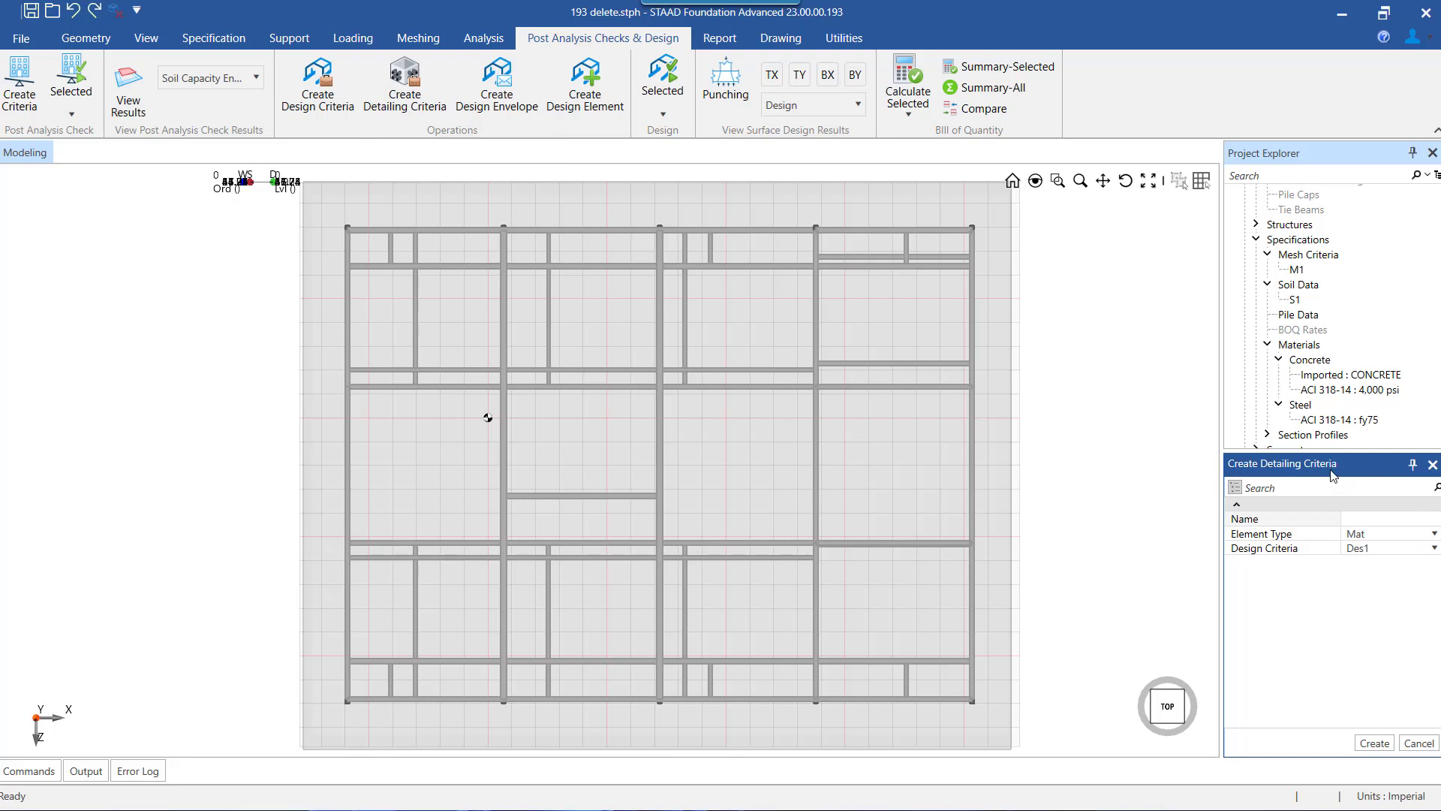
{"action": "type", "text": "Det1"}
{"action": "left_click", "coordinate": [1415, 536]}
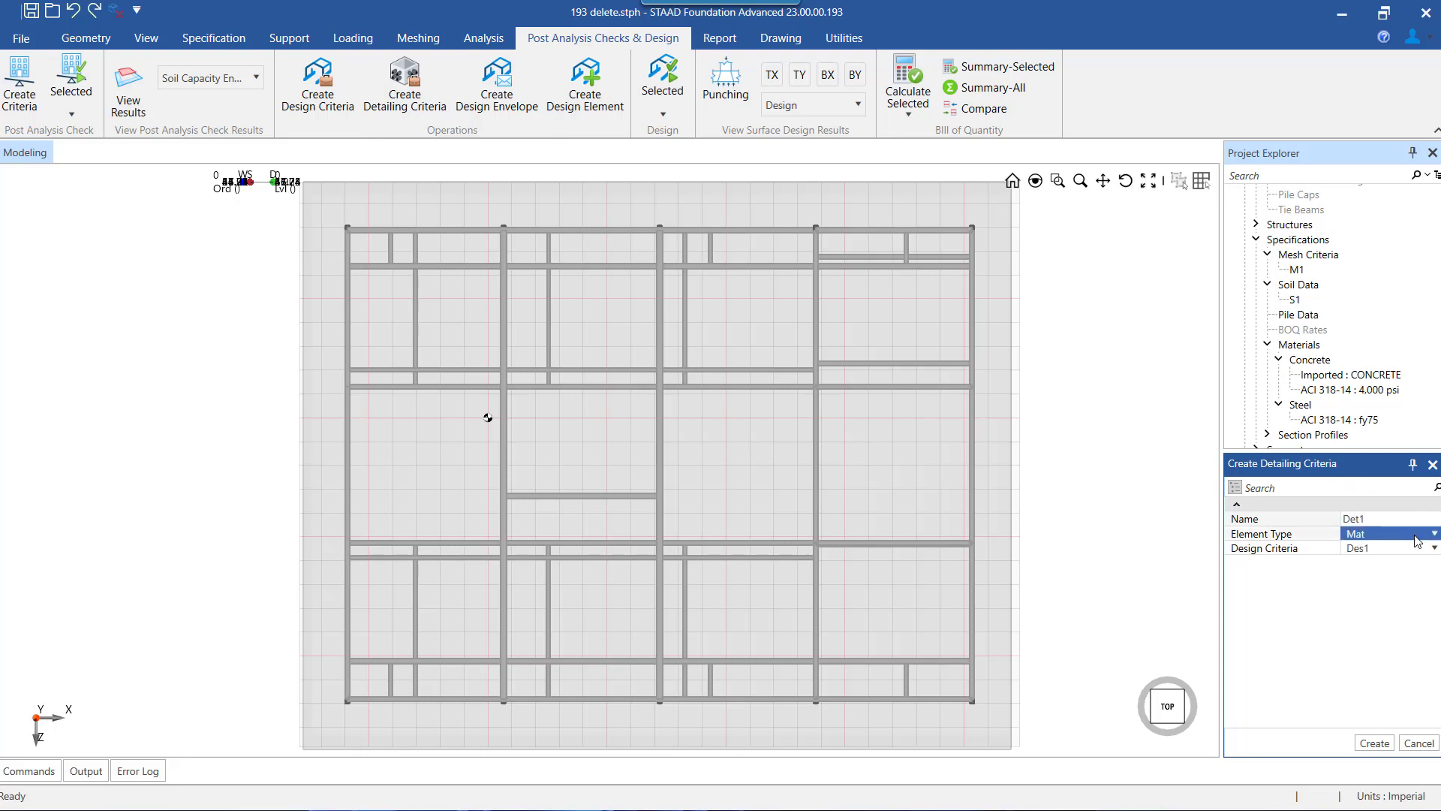
Step: Keep Mat as the element type and link the criteria to design criteria Des1
{"action": "left_click", "coordinate": [1417, 540]}
{"action": "left_click", "coordinate": [1405, 551]}
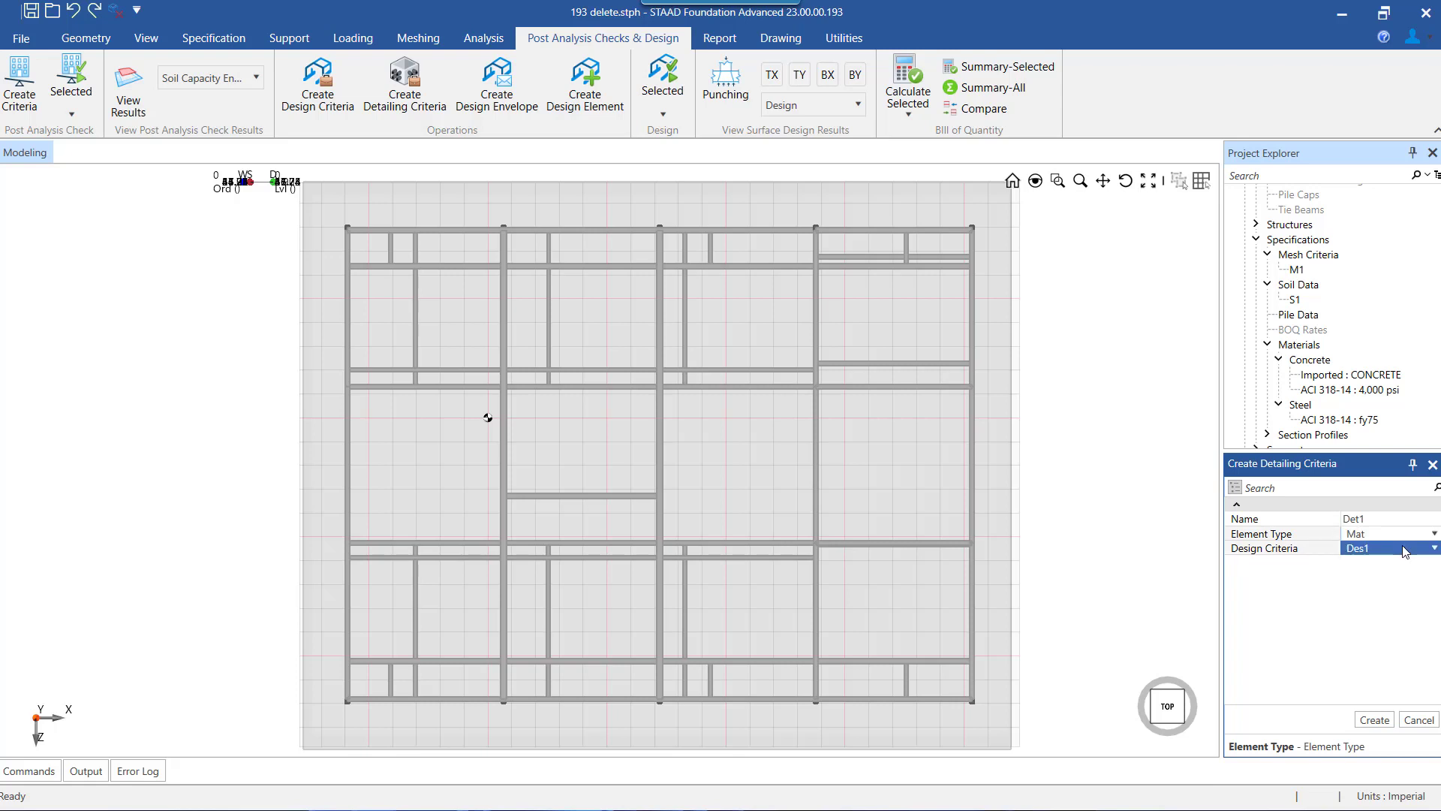
{"action": "left_click", "coordinate": [1405, 551]}
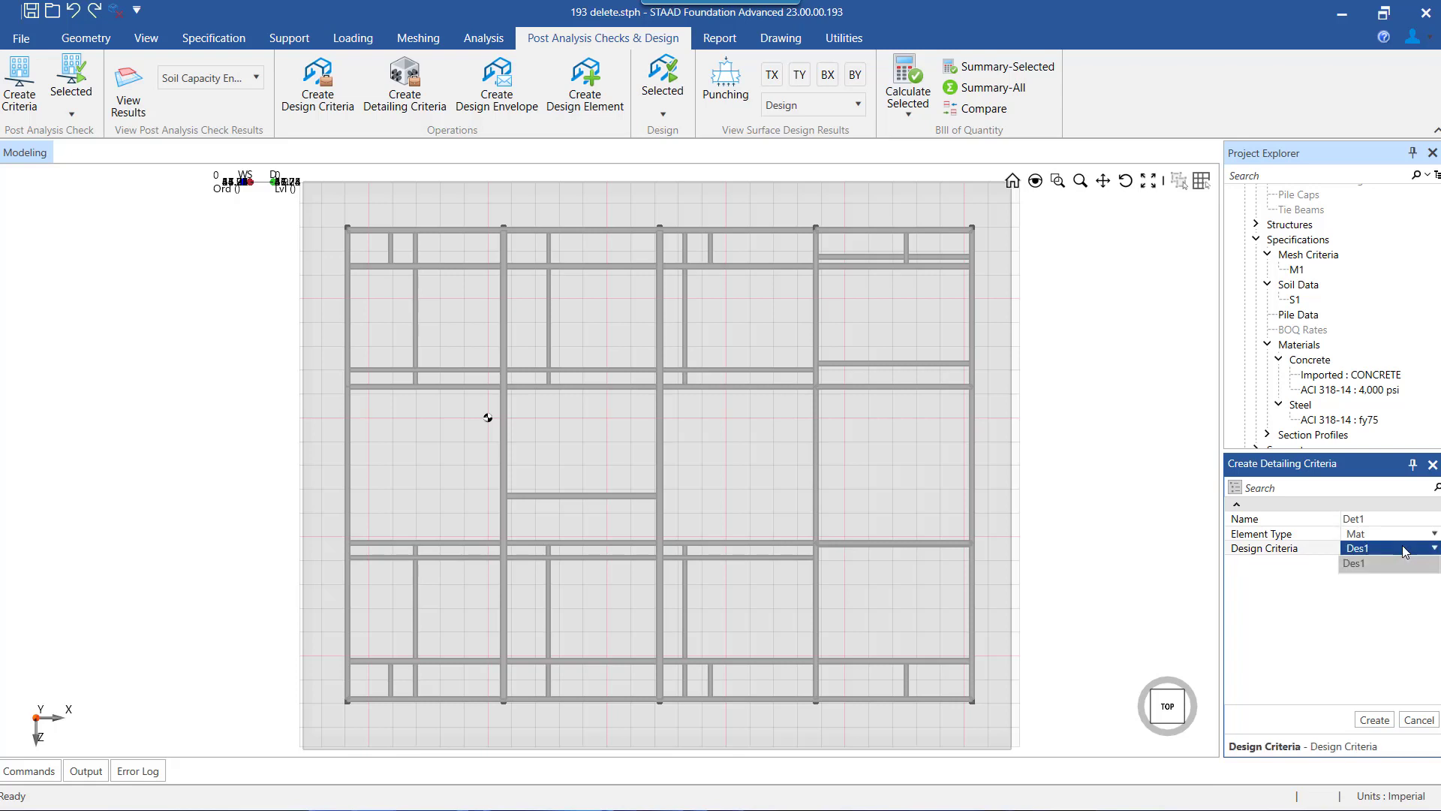
{"action": "left_click", "coordinate": [1366, 564]}
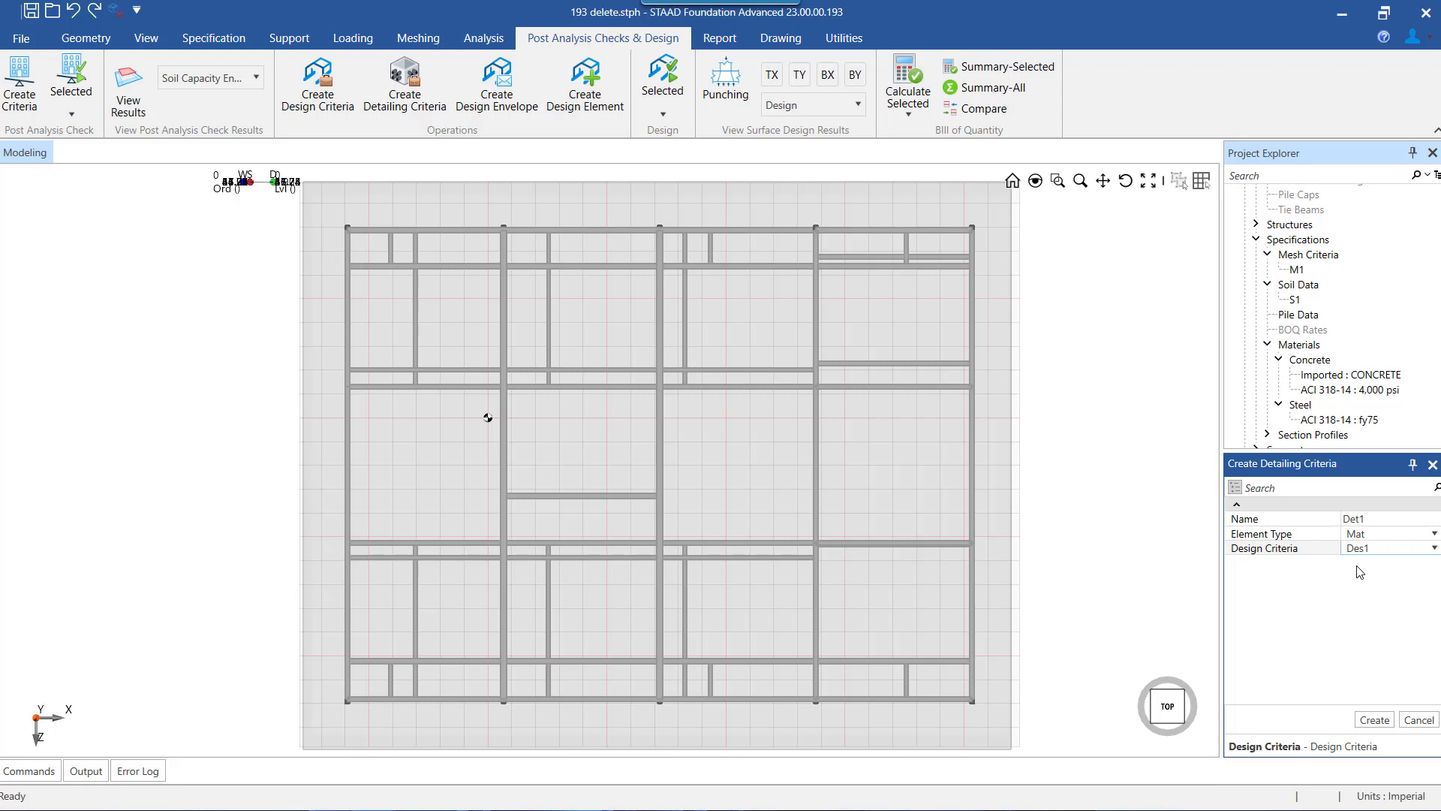
{"action": "left_click", "coordinate": [1383, 542]}
{"action": "left_click", "coordinate": [1383, 542]}
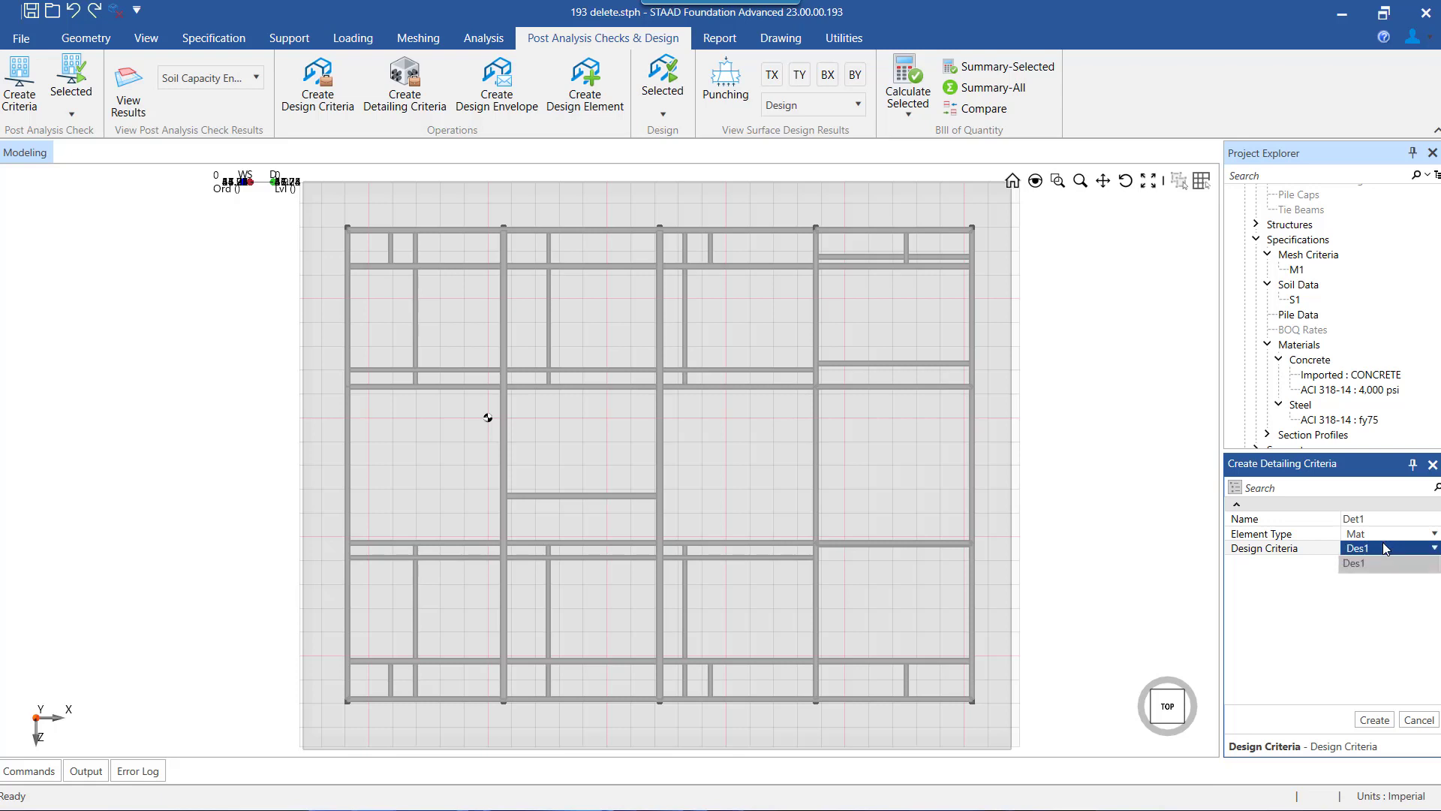
{"action": "left_click", "coordinate": [1366, 563]}
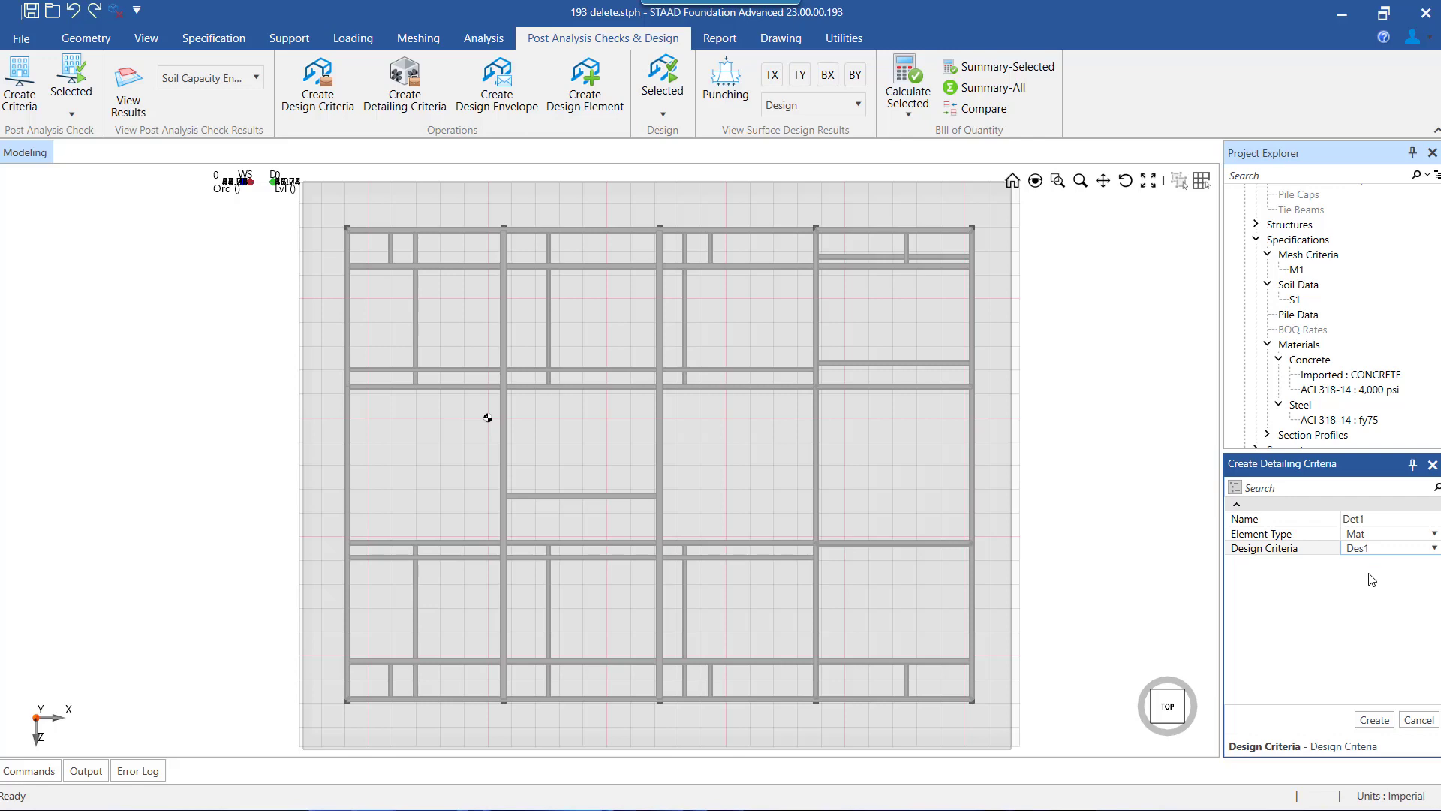
Step: Create Det1, then float, widen and lengthen the Properties panel to show every row
{"action": "left_click", "coordinate": [1374, 719]}
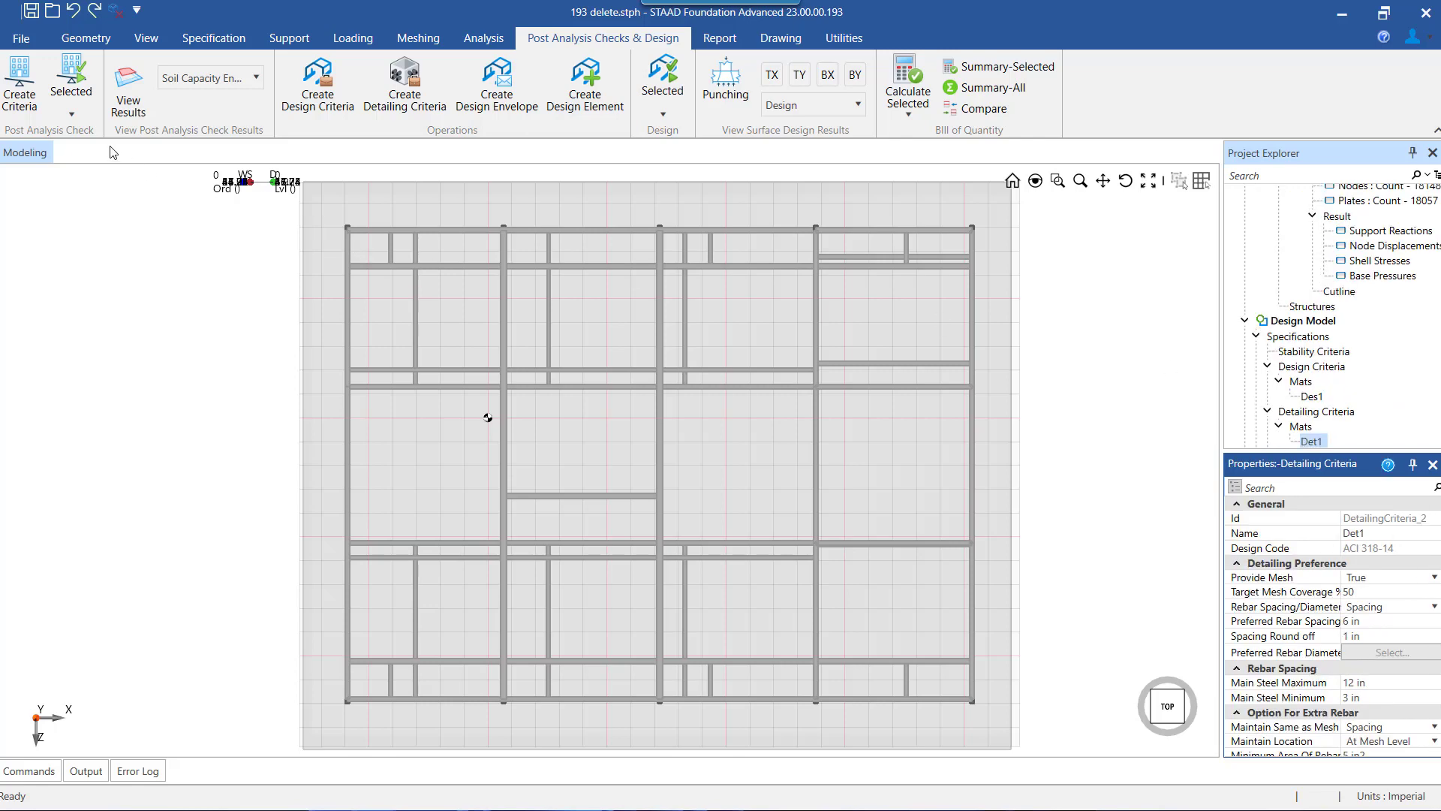
{"action": "left_click_drag", "start_coordinate": [1291, 463], "coordinate": [79, 182]}
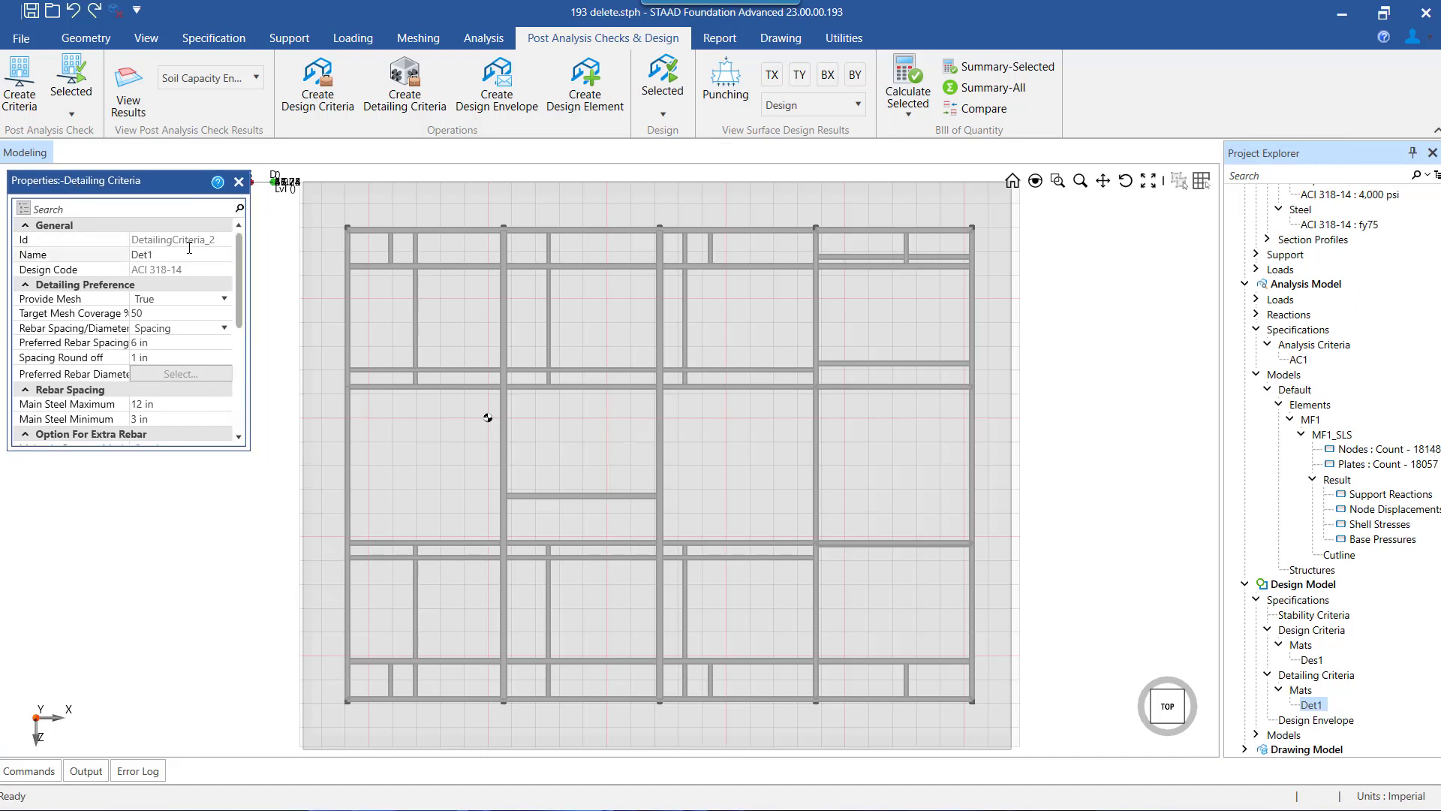
{"action": "left_click_drag", "start_coordinate": [249, 298], "coordinate": [407, 297]}
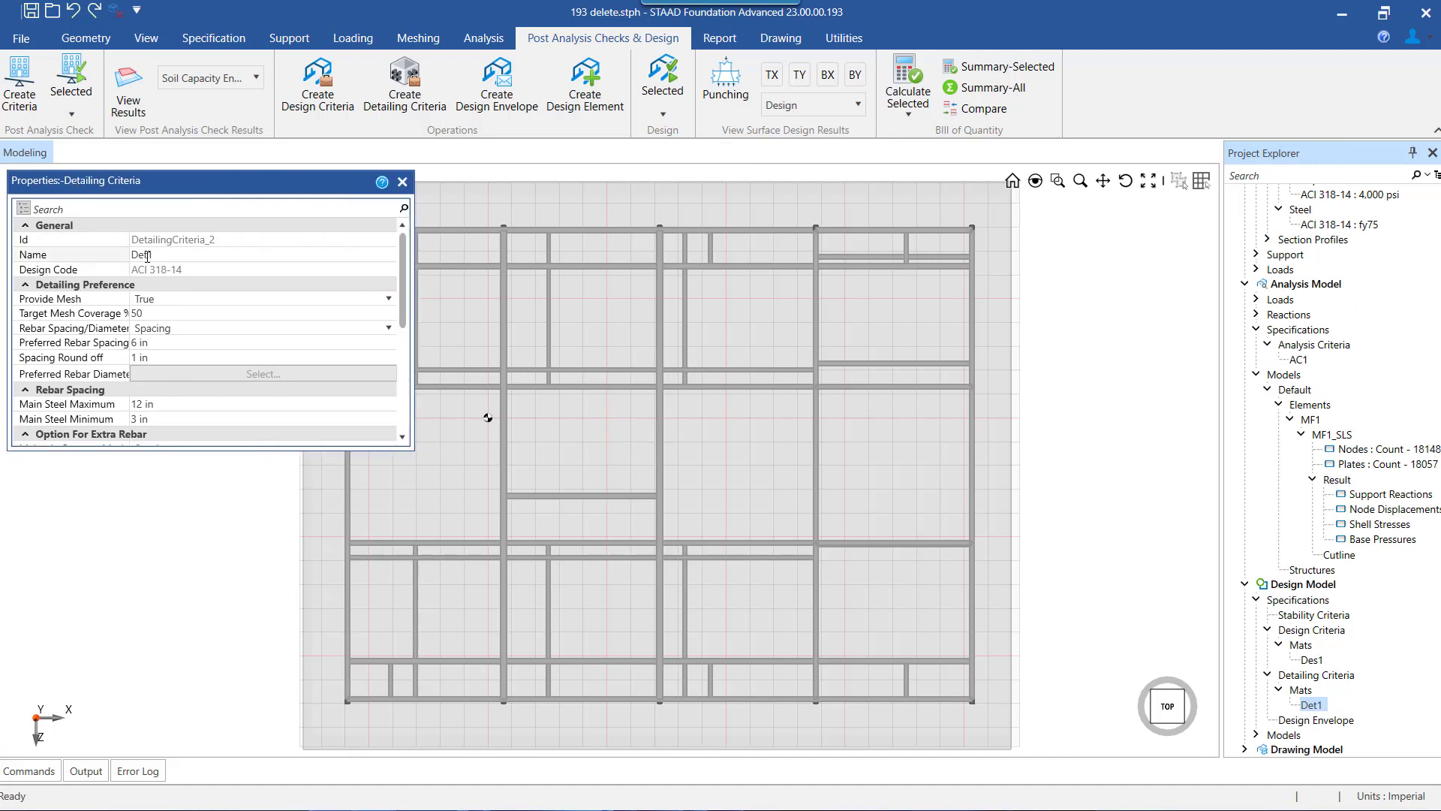
{"action": "left_click_drag", "start_coordinate": [130, 255], "coordinate": [217, 254]}
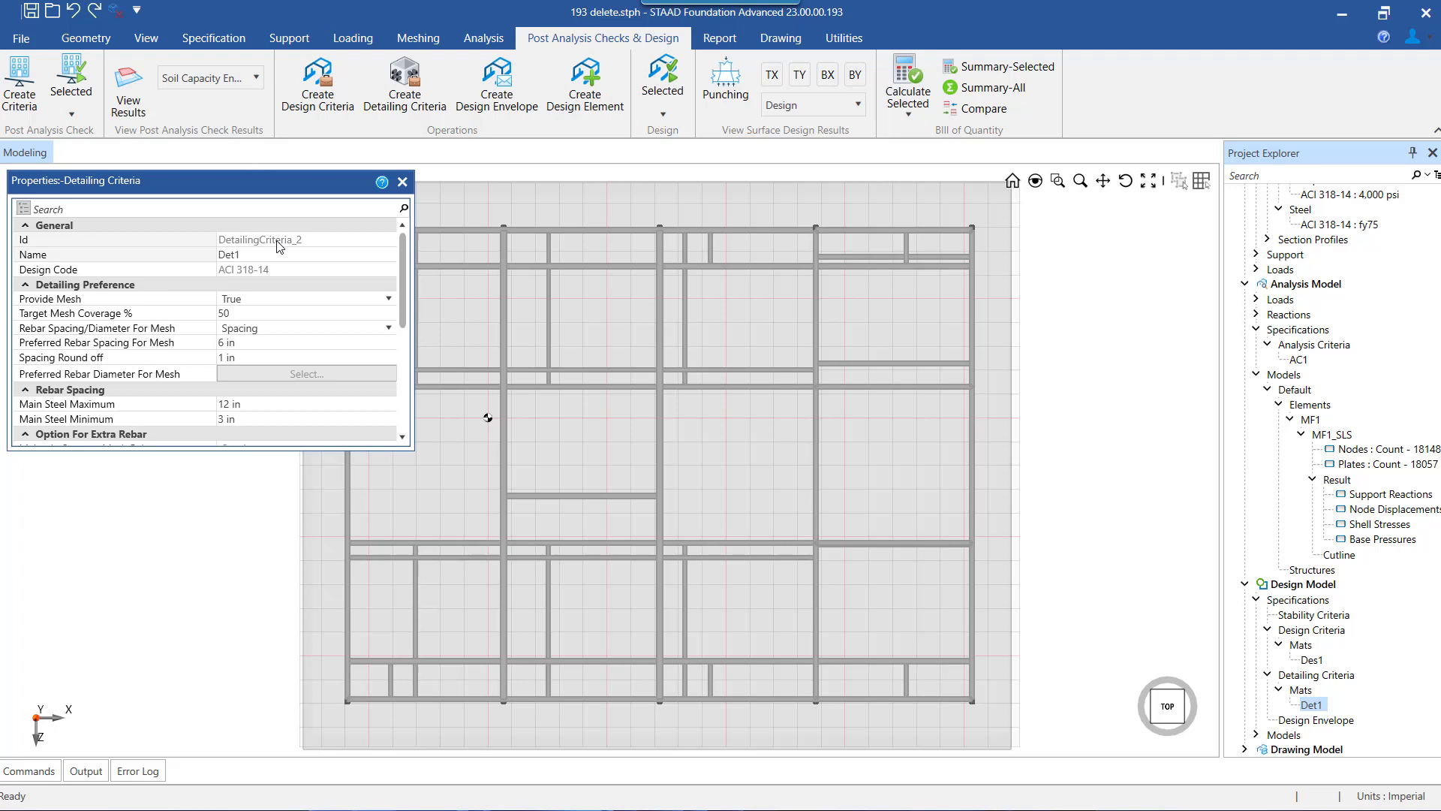
{"action": "left_click_drag", "start_coordinate": [267, 449], "coordinate": [221, 732]}
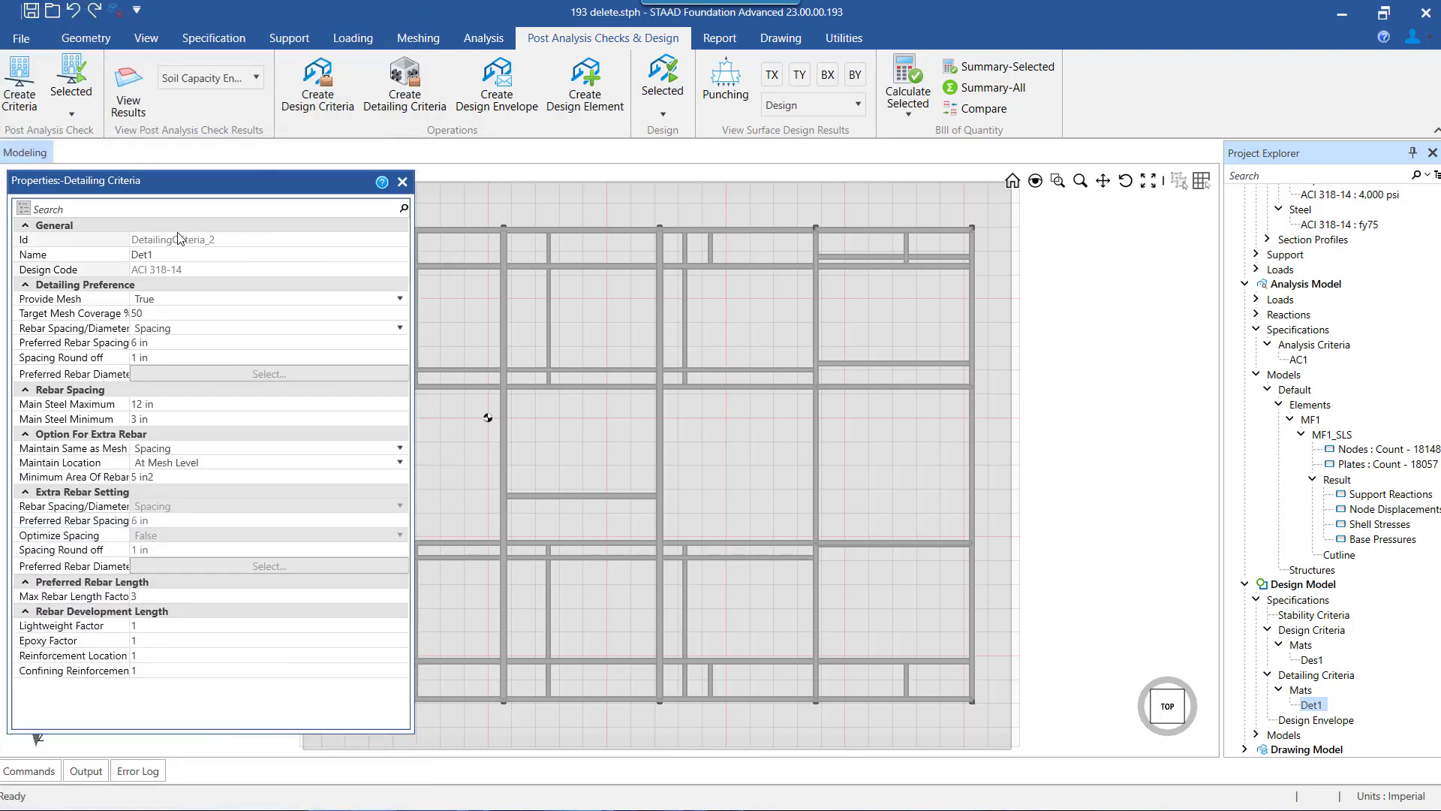
Step: Widen the property name column so the full Detailing Preference names are readable
{"action": "left_click_drag", "start_coordinate": [159, 255], "coordinate": [130, 259]}
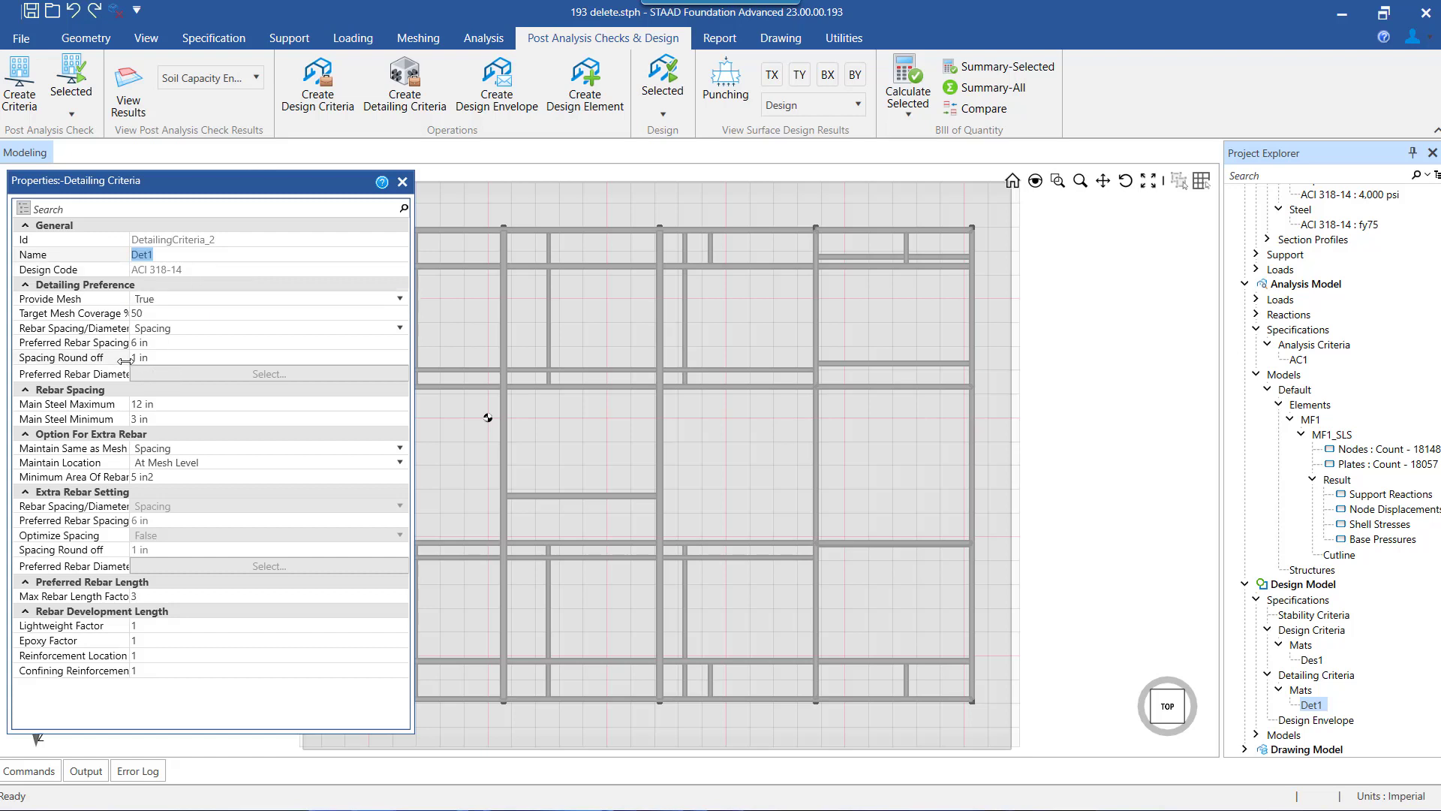
{"action": "left_click_drag", "start_coordinate": [129, 359], "coordinate": [213, 359]}
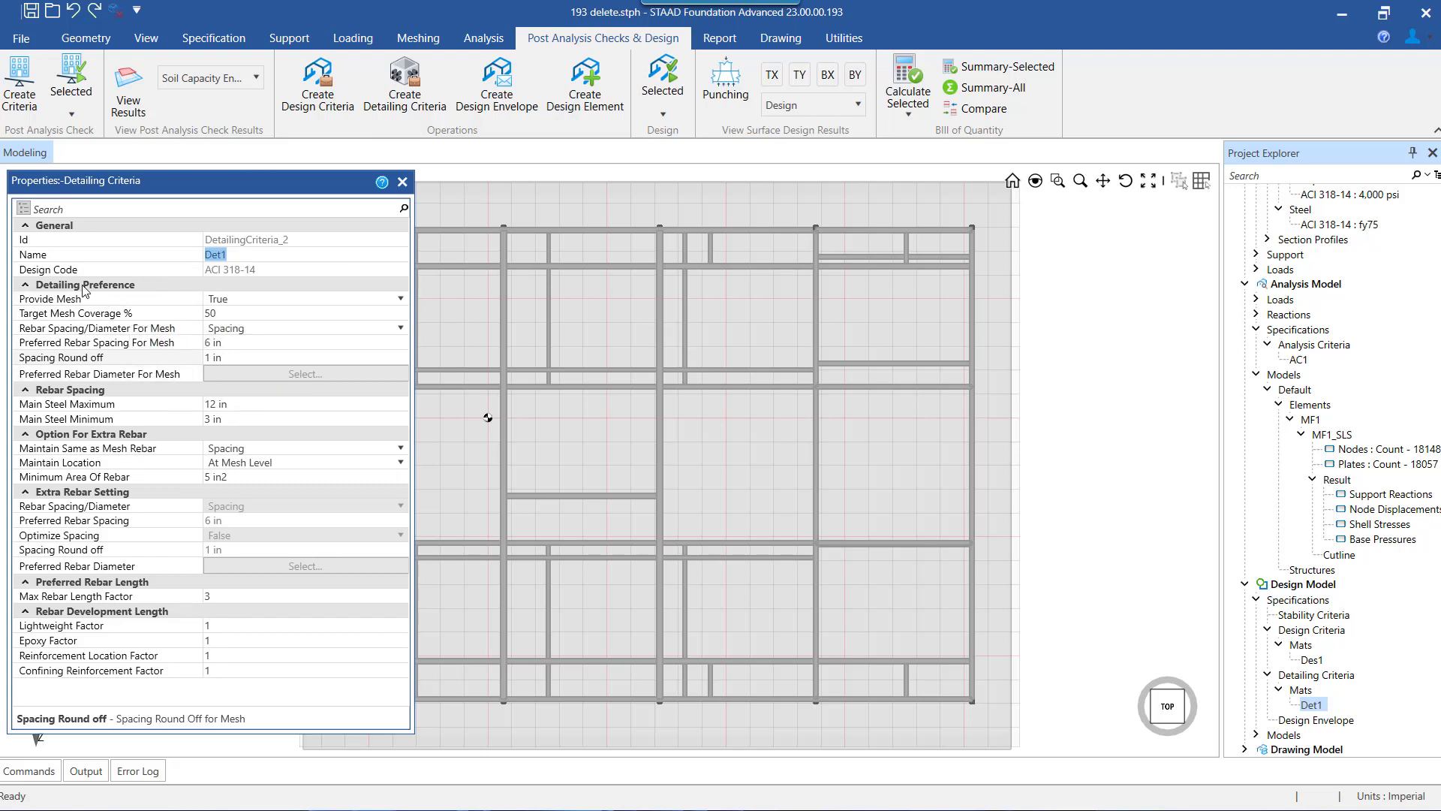
{"action": "left_click", "coordinate": [26, 286]}
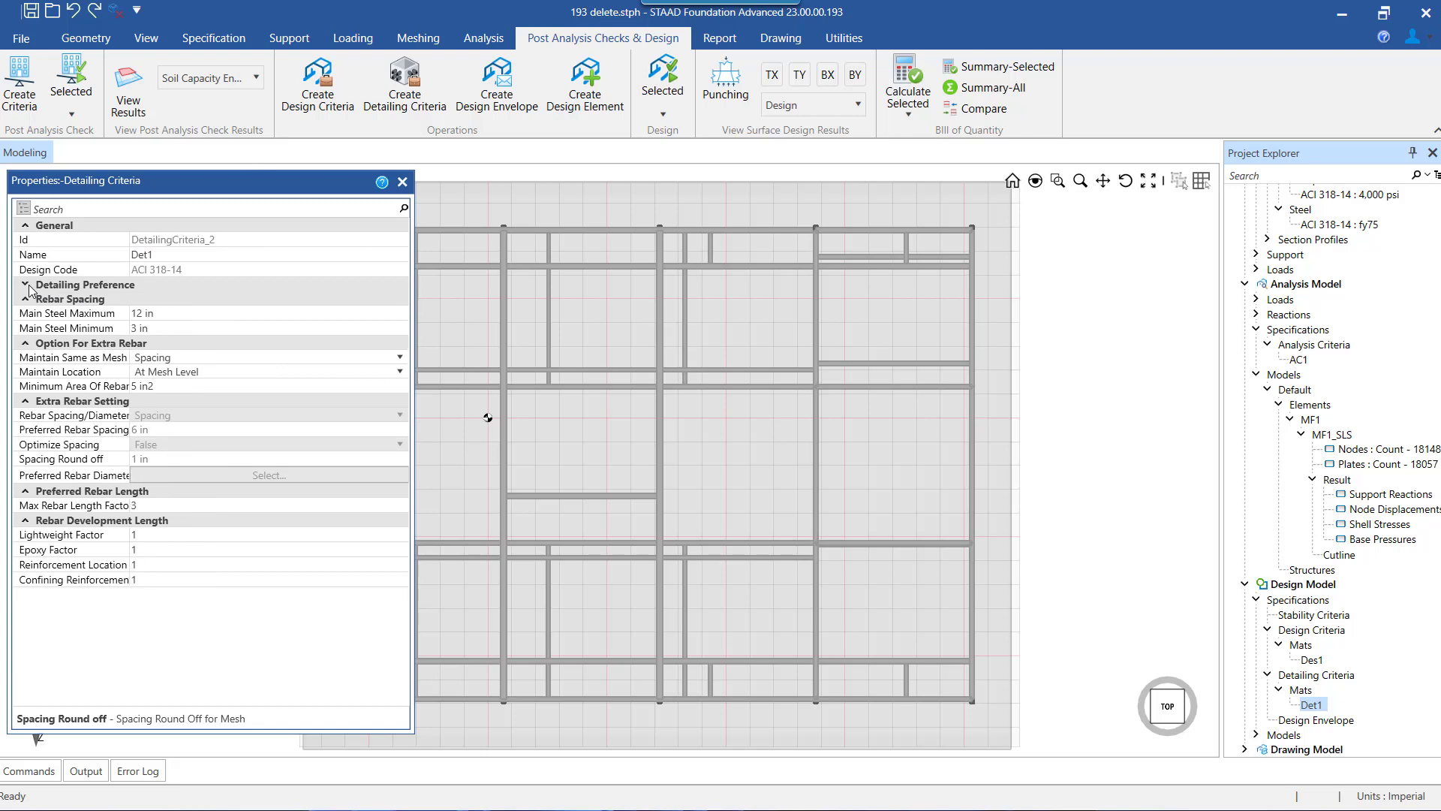
{"action": "left_click", "coordinate": [26, 286]}
{"action": "left_click_drag", "start_coordinate": [130, 328], "coordinate": [231, 333]}
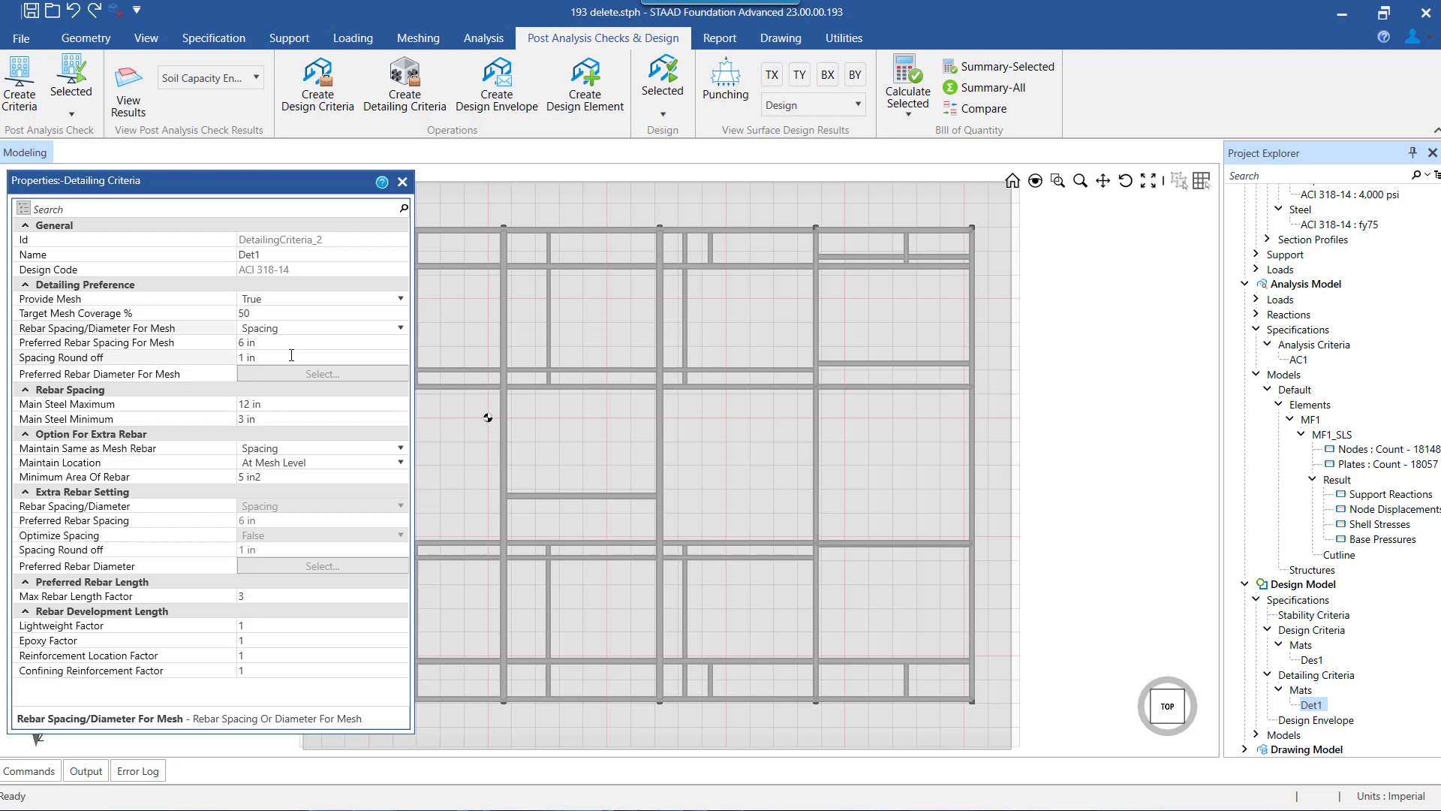
Step: Keep the Provide Mesh property set to True
{"action": "left_click", "coordinate": [307, 300]}
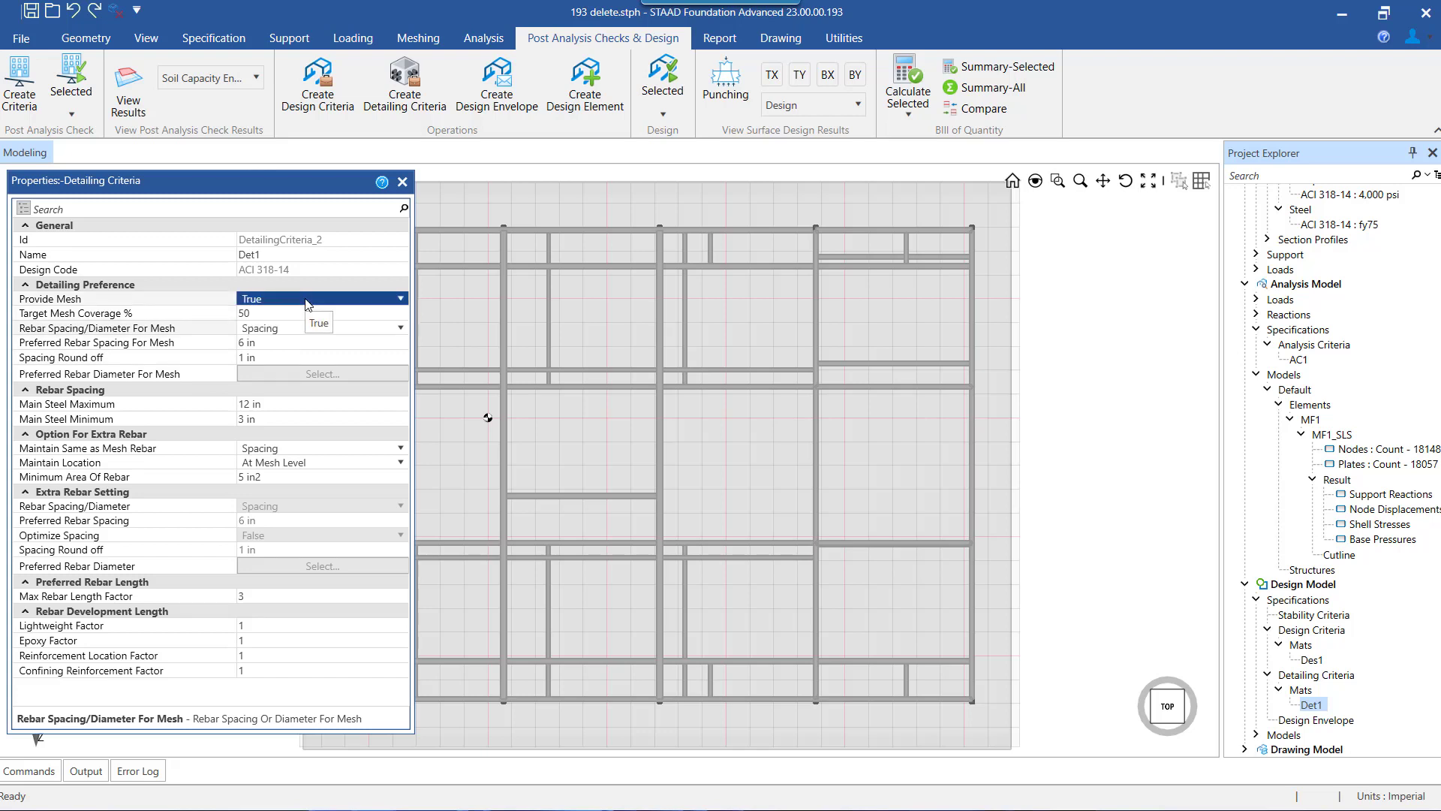
{"action": "left_click", "coordinate": [306, 299]}
{"action": "left_click", "coordinate": [299, 319]}
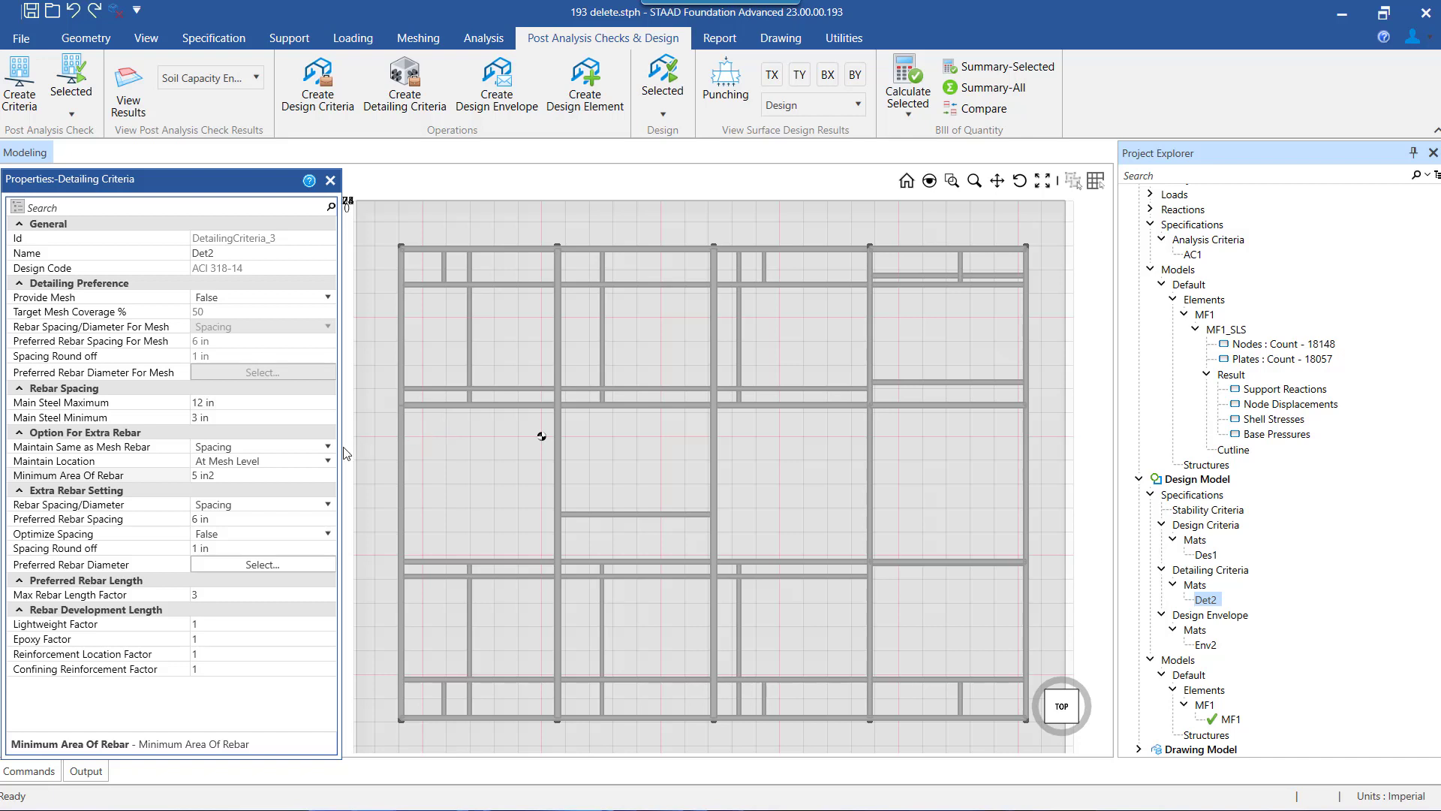
{"action": "left_click", "coordinate": [317, 449]}
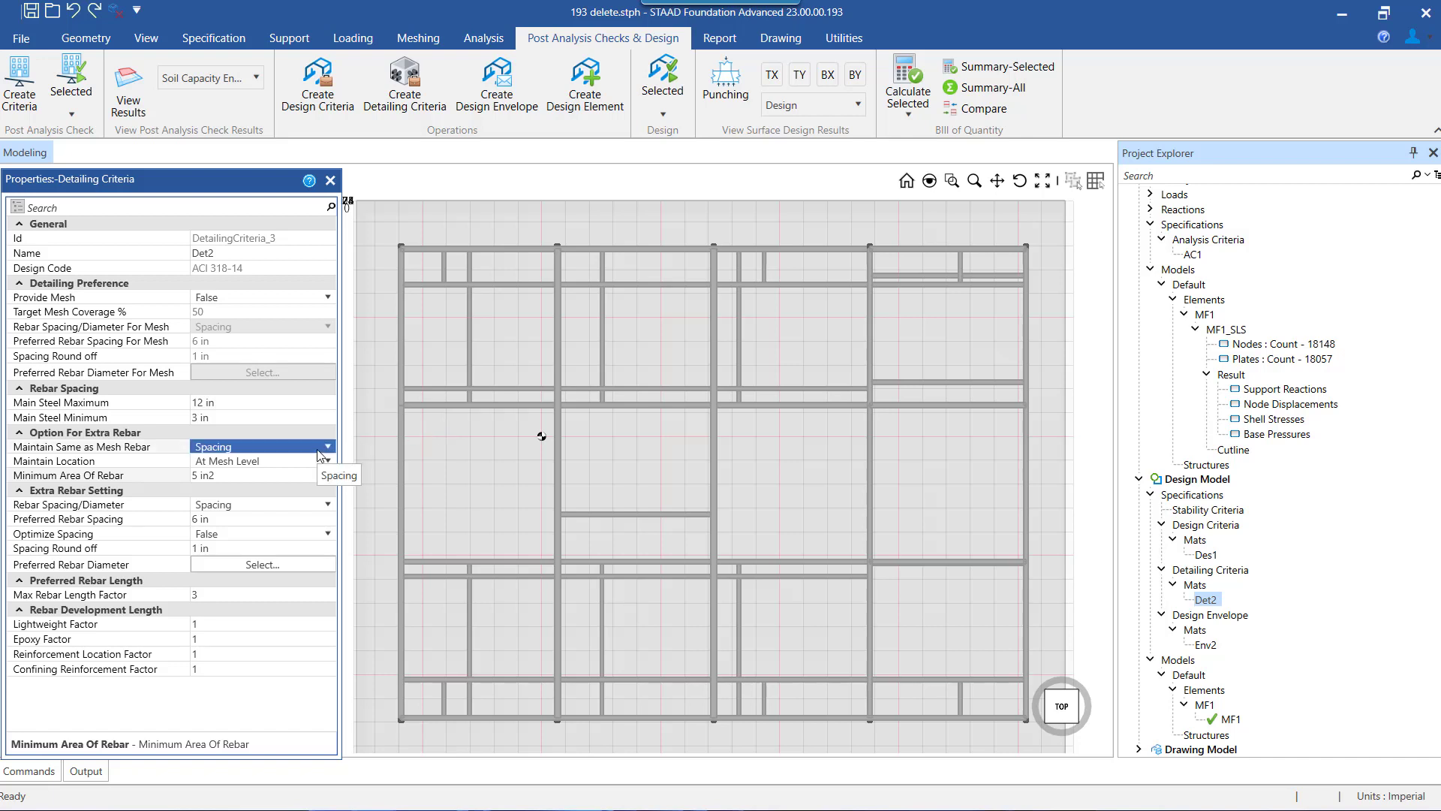
{"action": "left_click", "coordinate": [635, 422]}
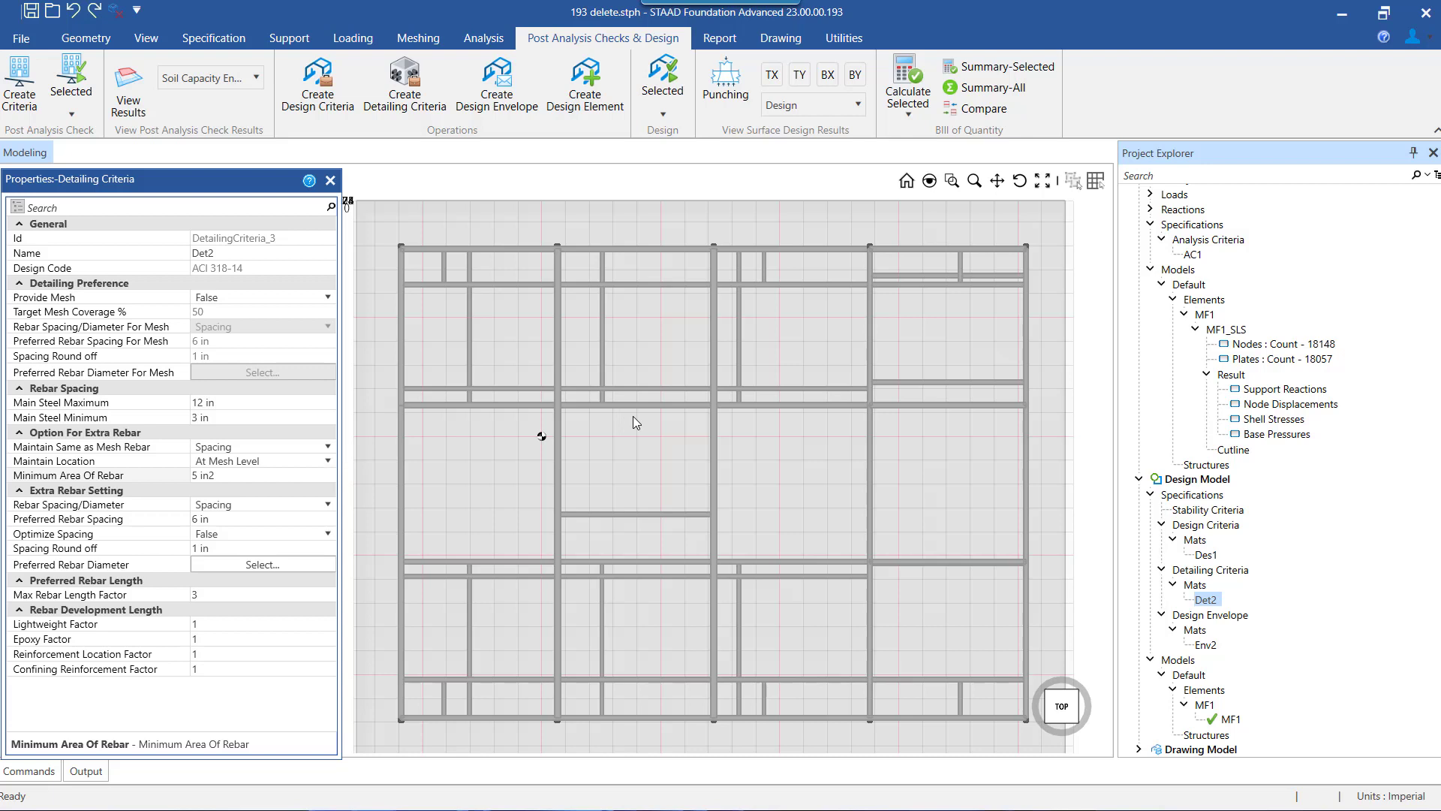
{"action": "left_click", "coordinate": [297, 447]}
{"action": "left_click", "coordinate": [298, 448]}
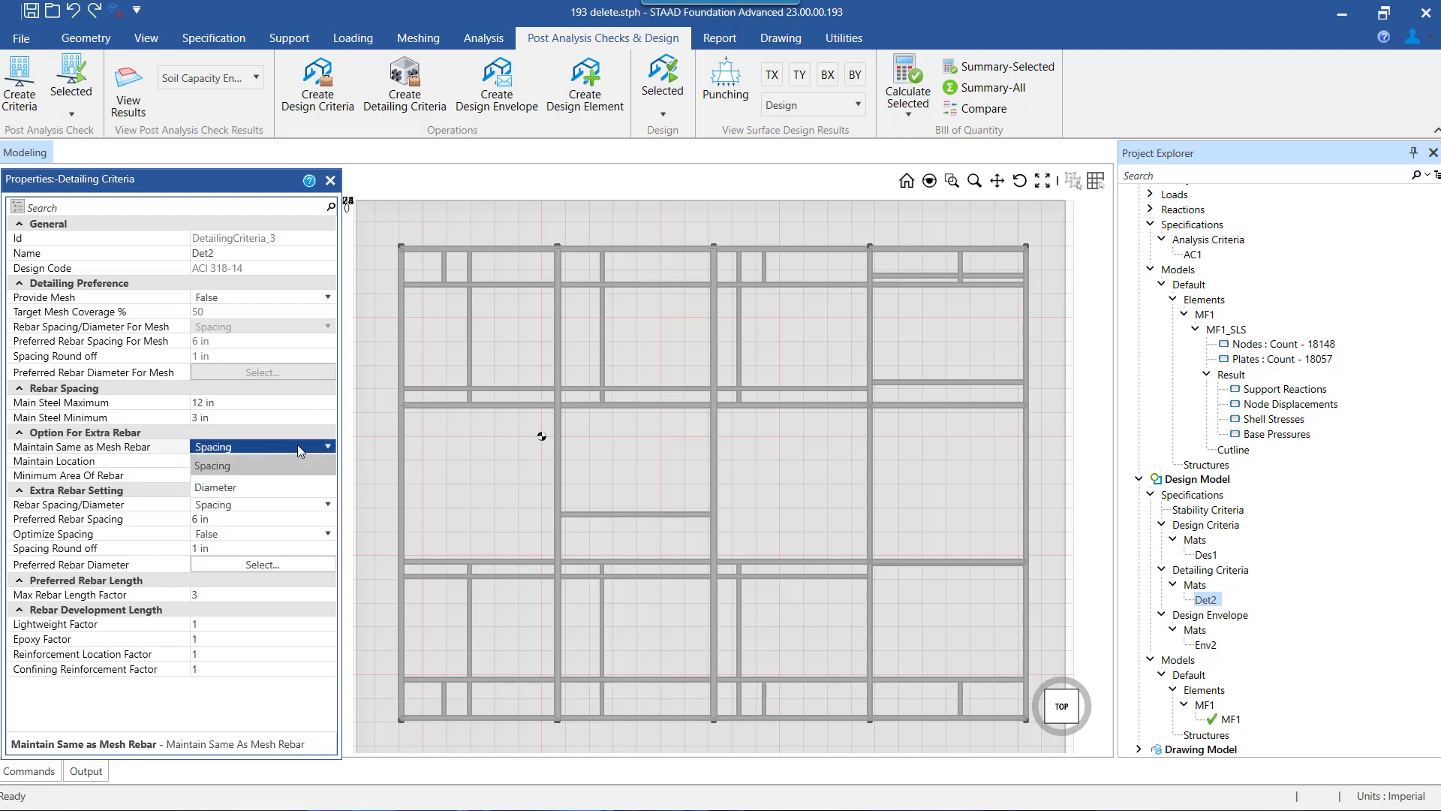
{"action": "left_click", "coordinate": [270, 464]}
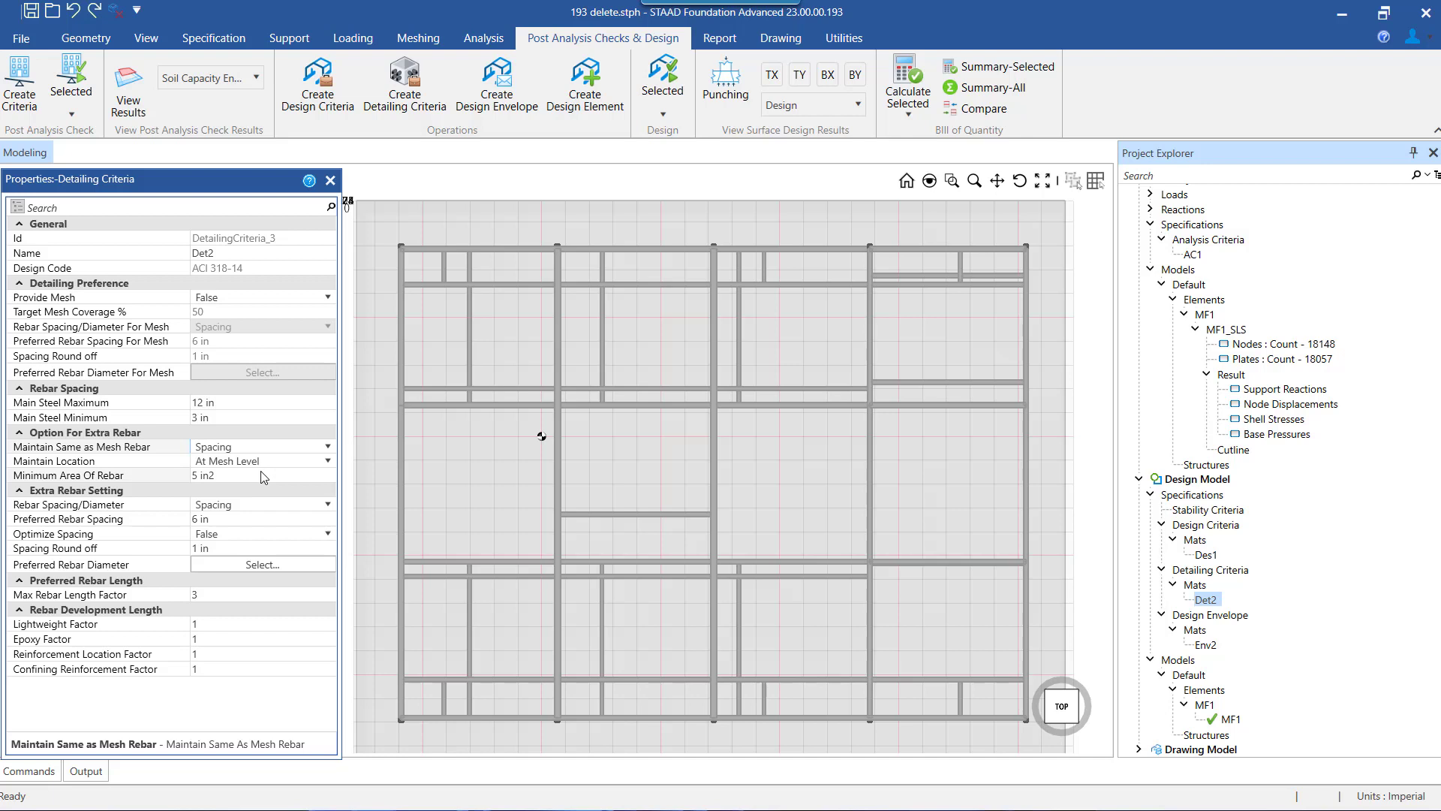
{"action": "left_click", "coordinate": [273, 462]}
{"action": "left_click", "coordinate": [277, 447]}
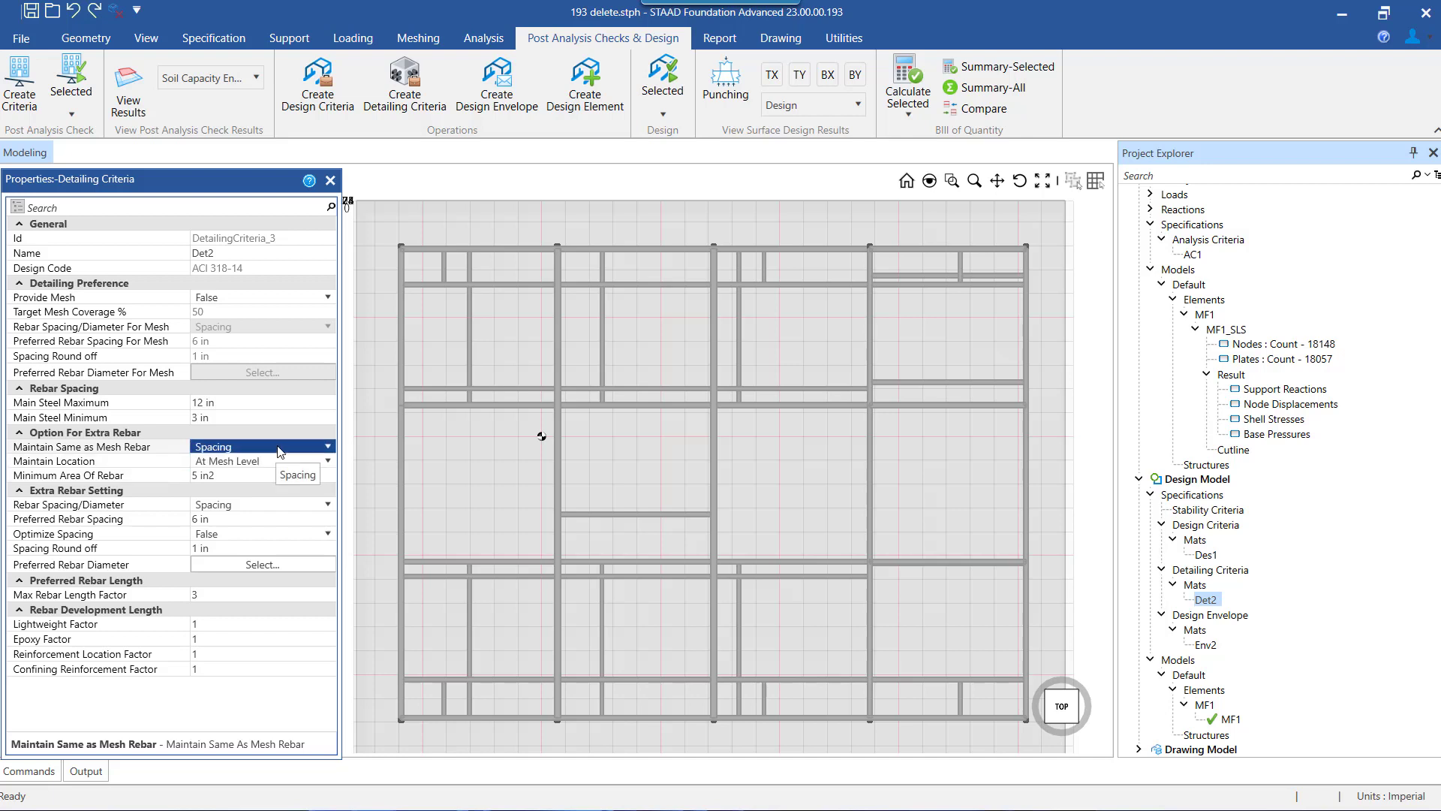
{"action": "left_click", "coordinate": [277, 445]}
{"action": "left_click", "coordinate": [229, 487]}
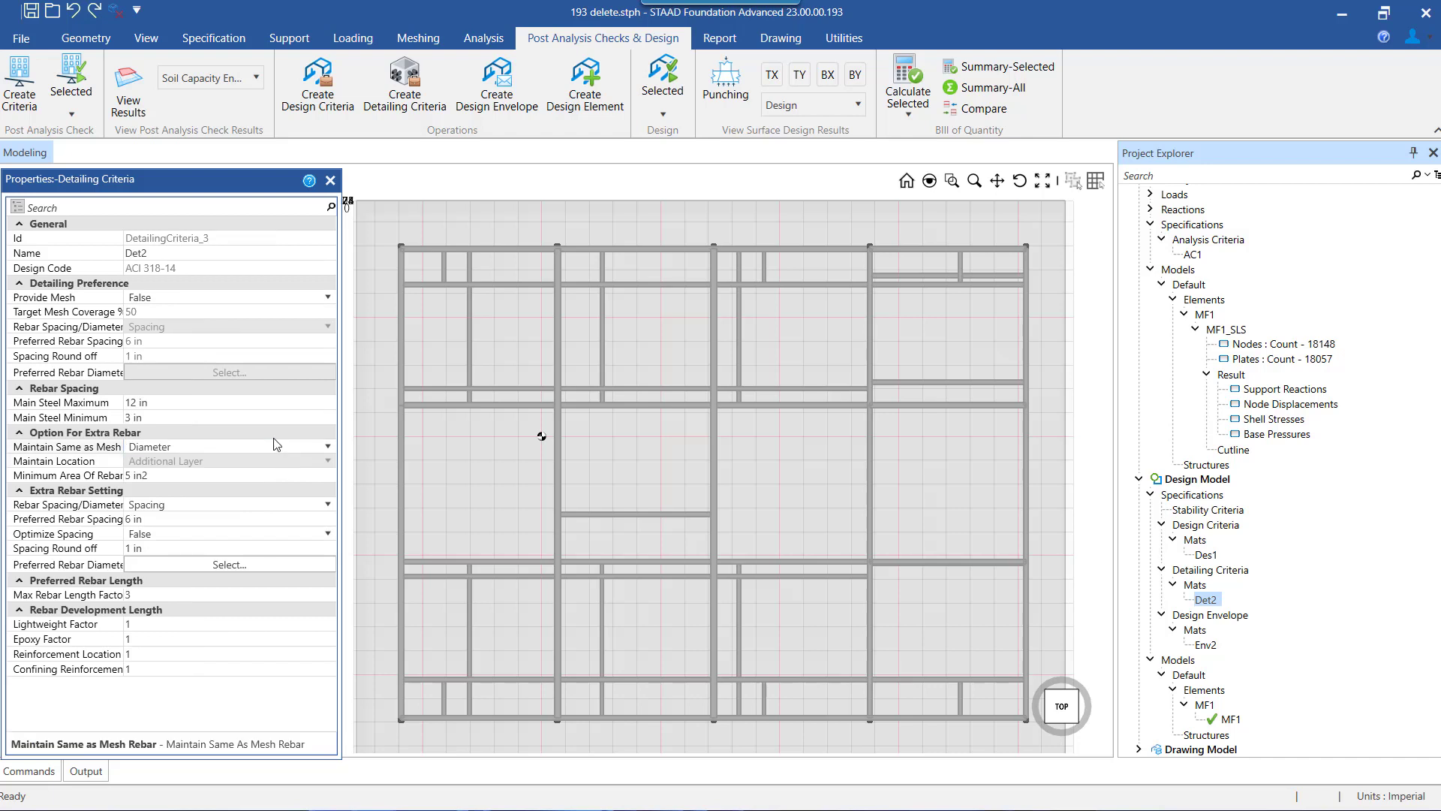
{"action": "left_click", "coordinate": [19, 490]}
{"action": "left_click", "coordinate": [182, 448]}
{"action": "left_click", "coordinate": [182, 448]}
{"action": "left_click", "coordinate": [170, 465]}
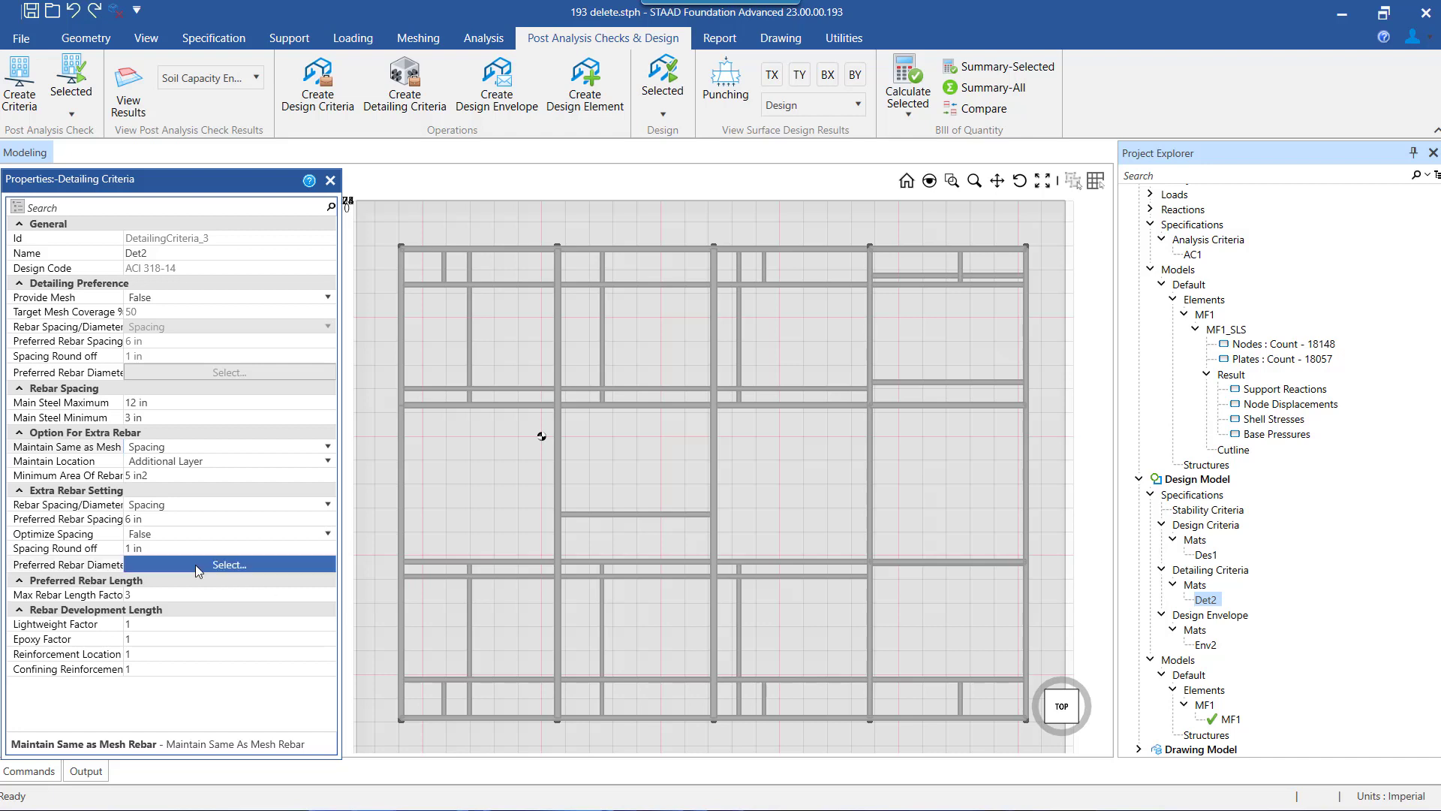
{"action": "left_click_drag", "start_coordinate": [124, 549], "coordinate": [176, 518]}
{"action": "left_click", "coordinate": [240, 461]}
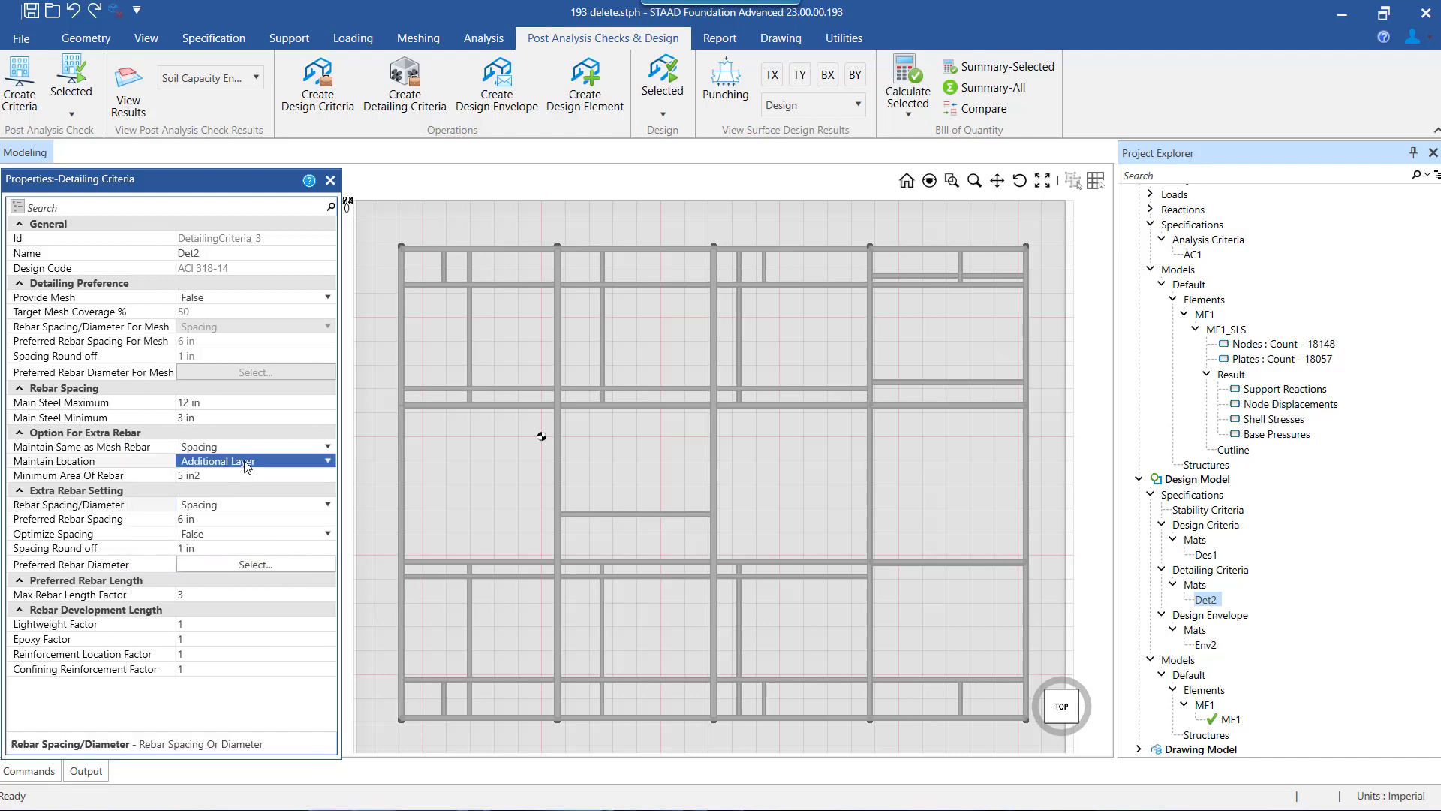
{"action": "left_click", "coordinate": [240, 461]}
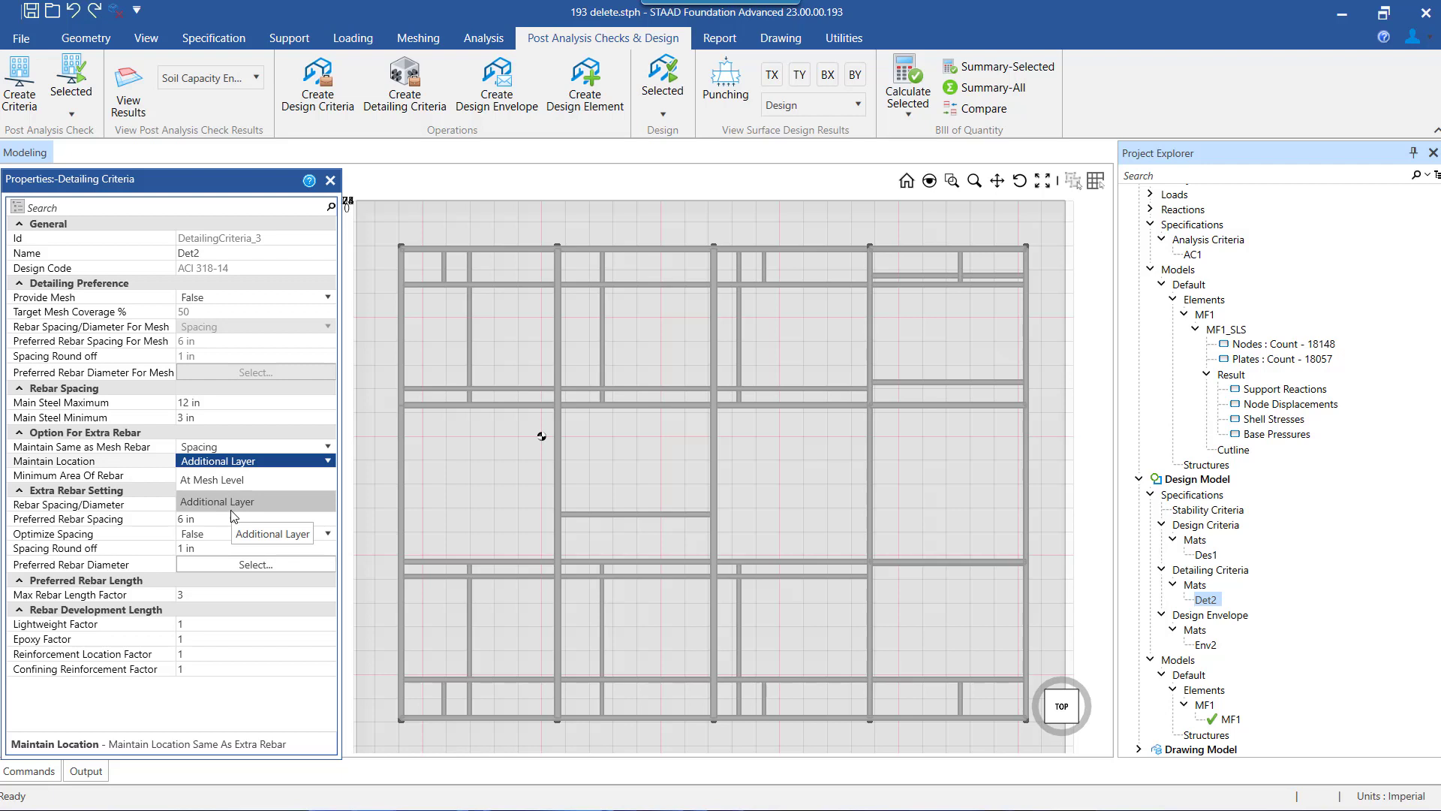
{"action": "left_click", "coordinate": [294, 501]}
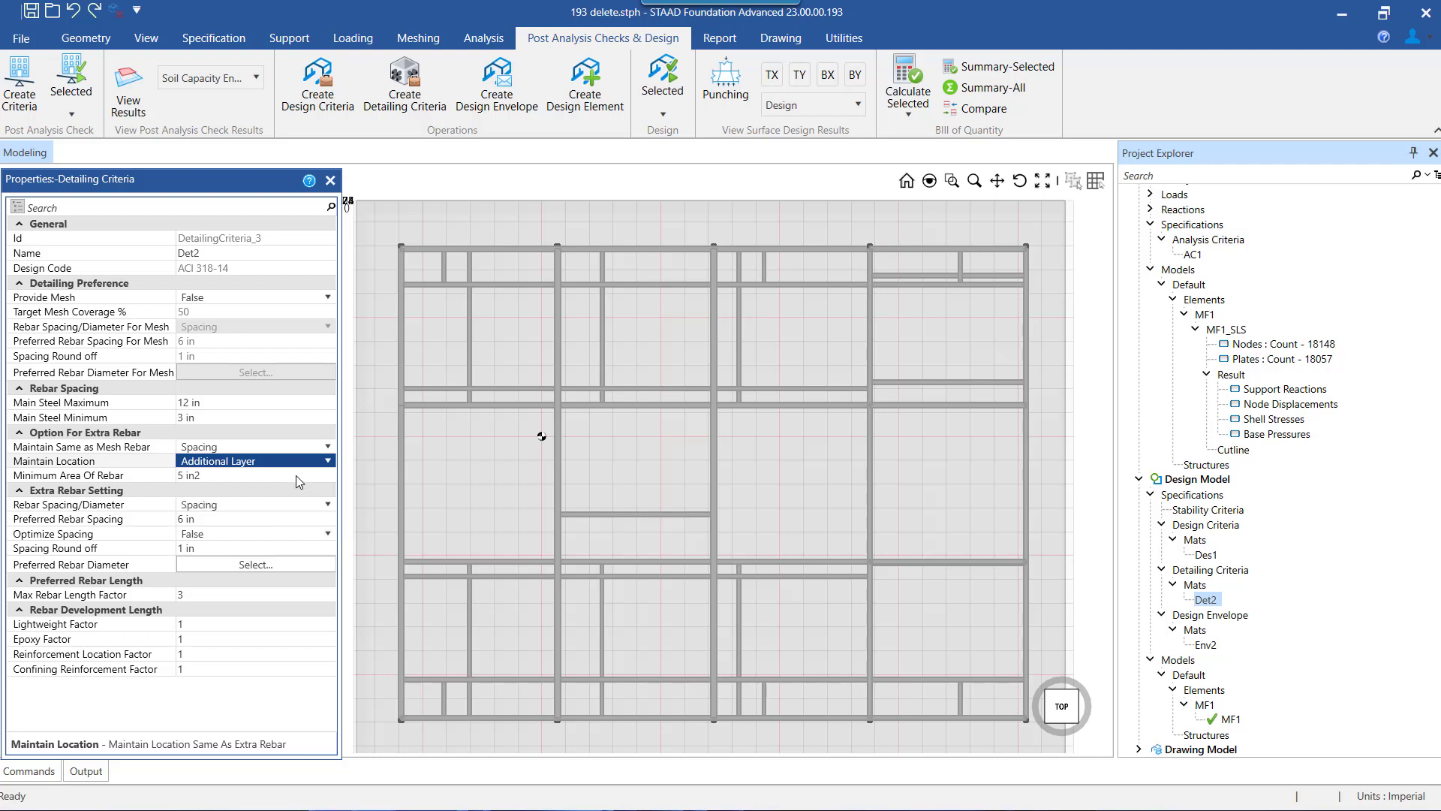
{"action": "left_click", "coordinate": [131, 461]}
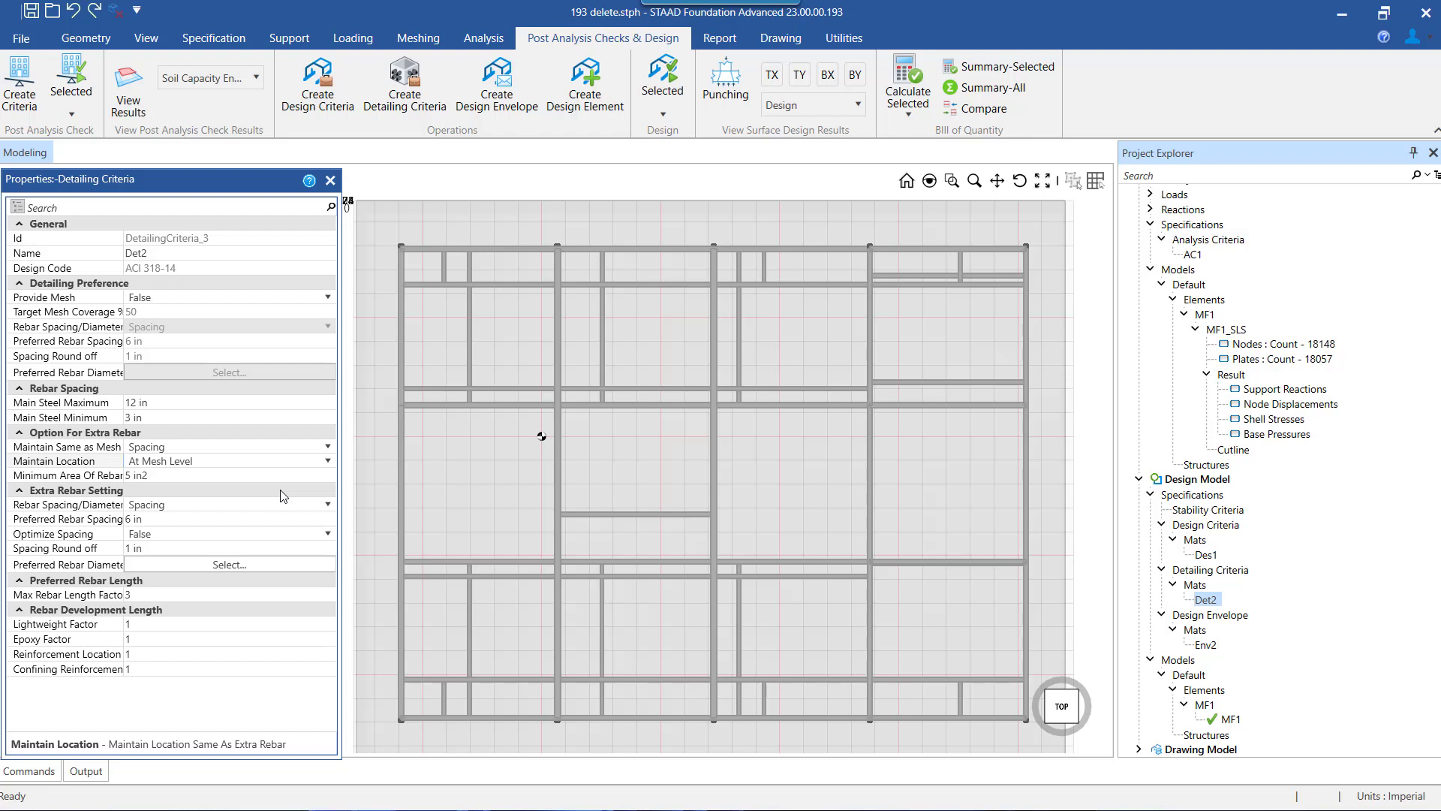
{"action": "left_click_drag", "start_coordinate": [118, 462], "coordinate": [189, 463]}
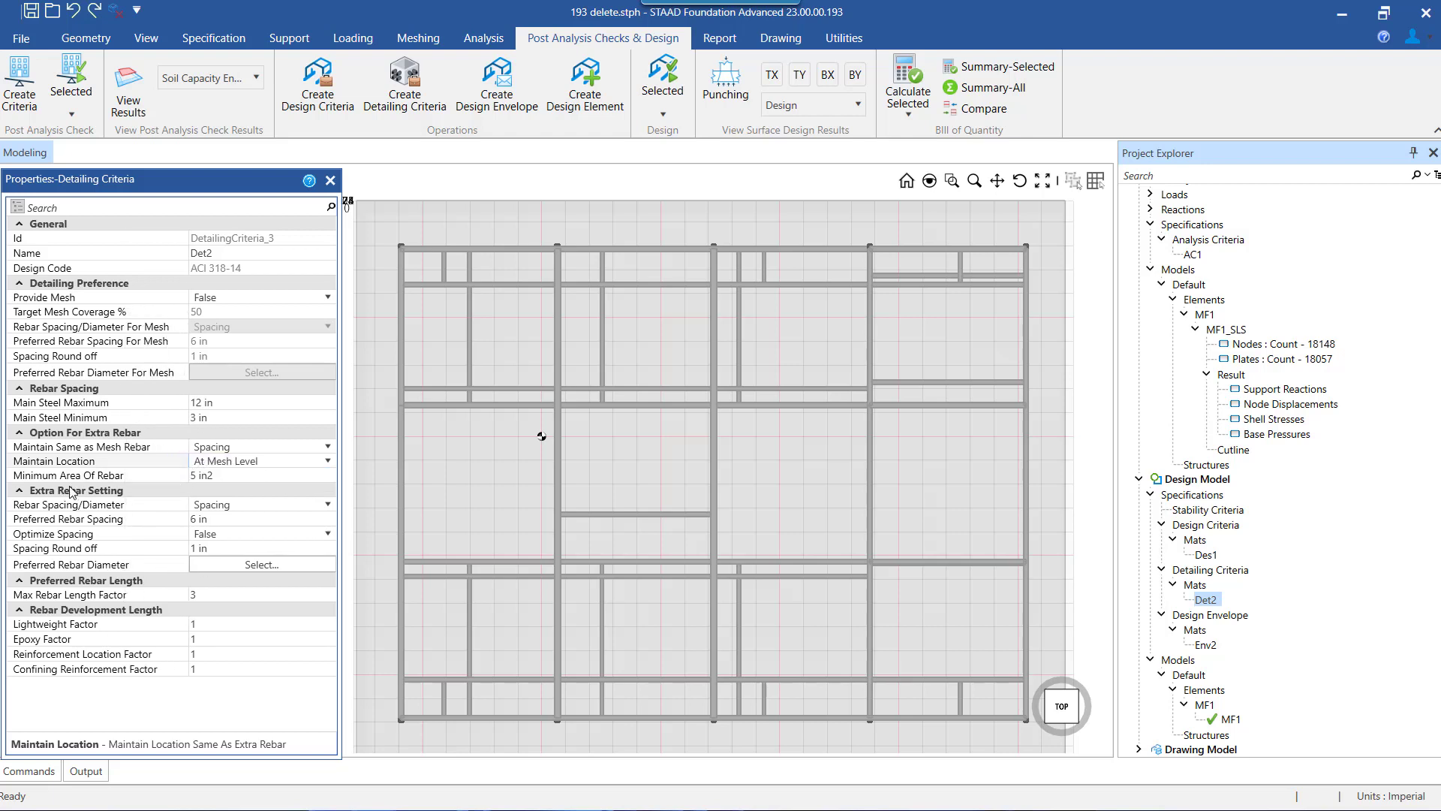
{"action": "left_click", "coordinate": [275, 506]}
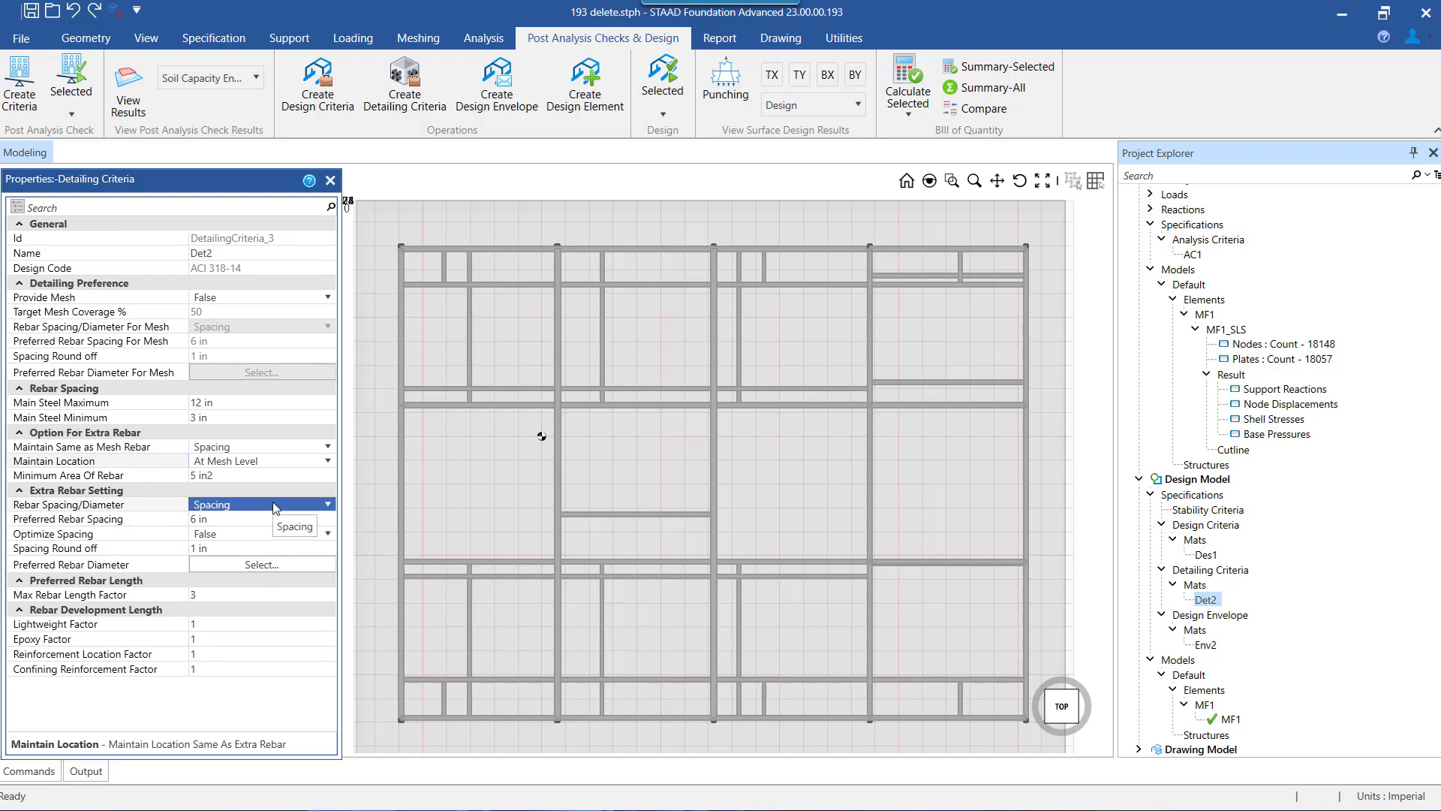
{"action": "left_click", "coordinate": [273, 505]}
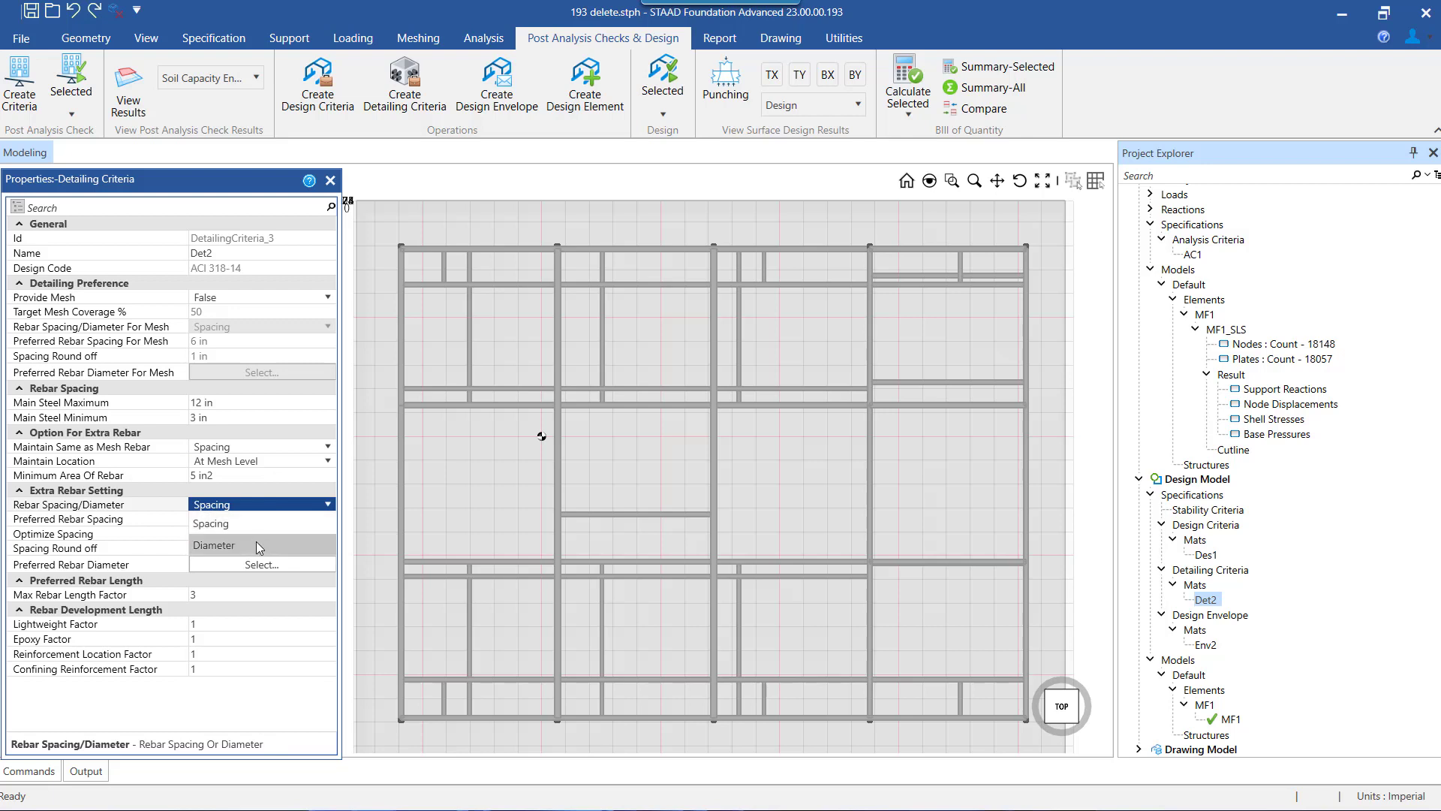
{"action": "left_click", "coordinate": [259, 523]}
{"action": "left_click", "coordinate": [263, 534]}
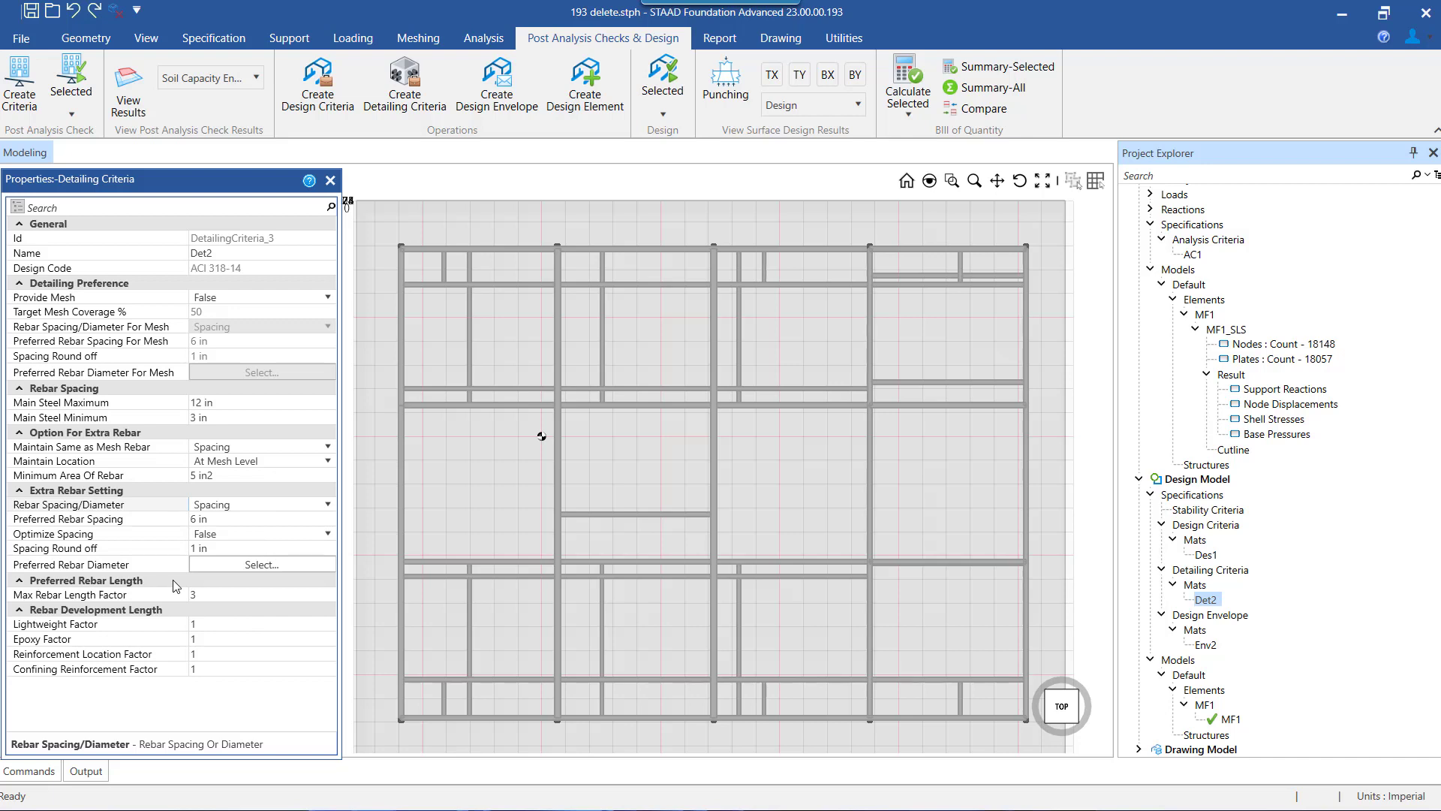
{"action": "left_click", "coordinate": [225, 534]}
{"action": "left_click", "coordinate": [220, 535]}
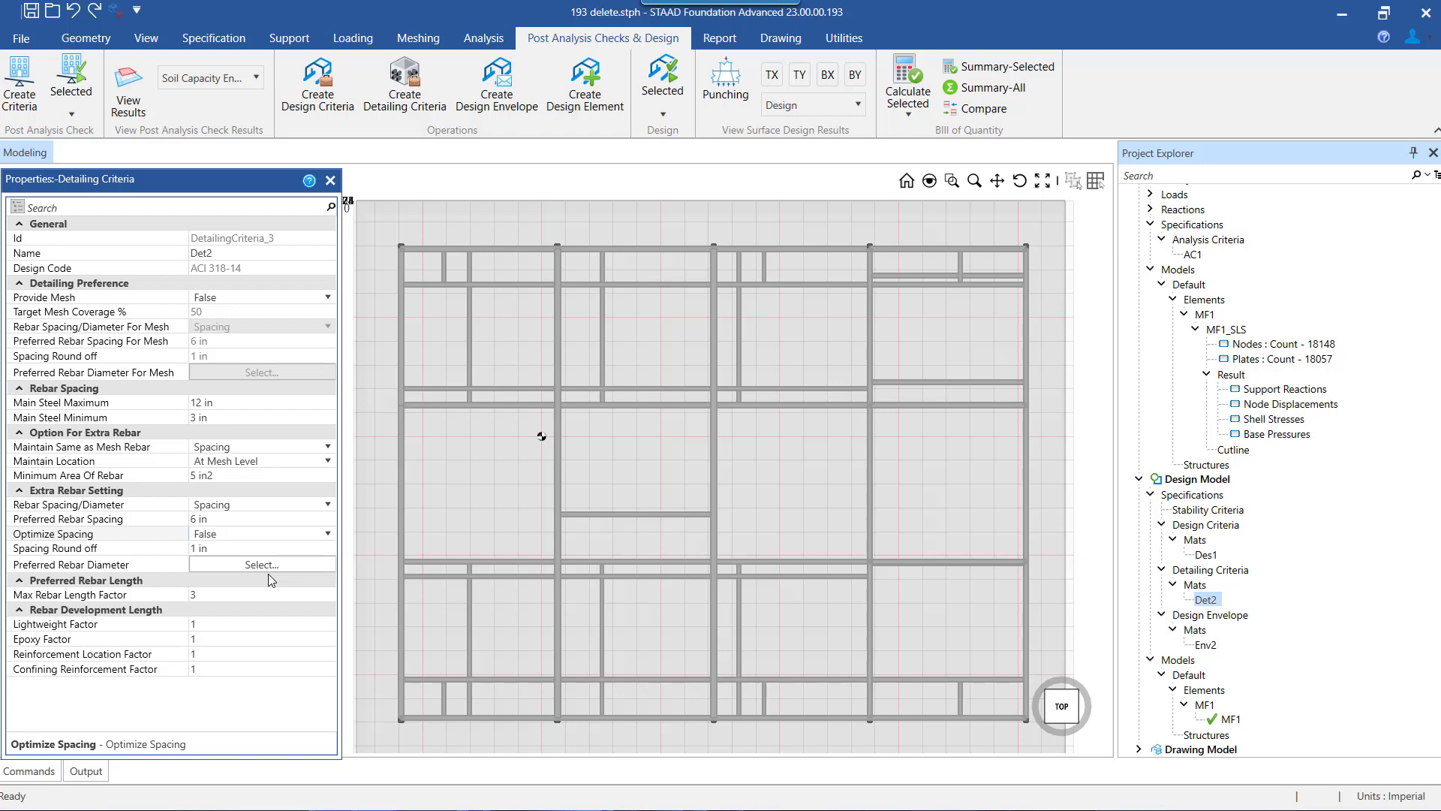
{"action": "left_click", "coordinate": [210, 623]}
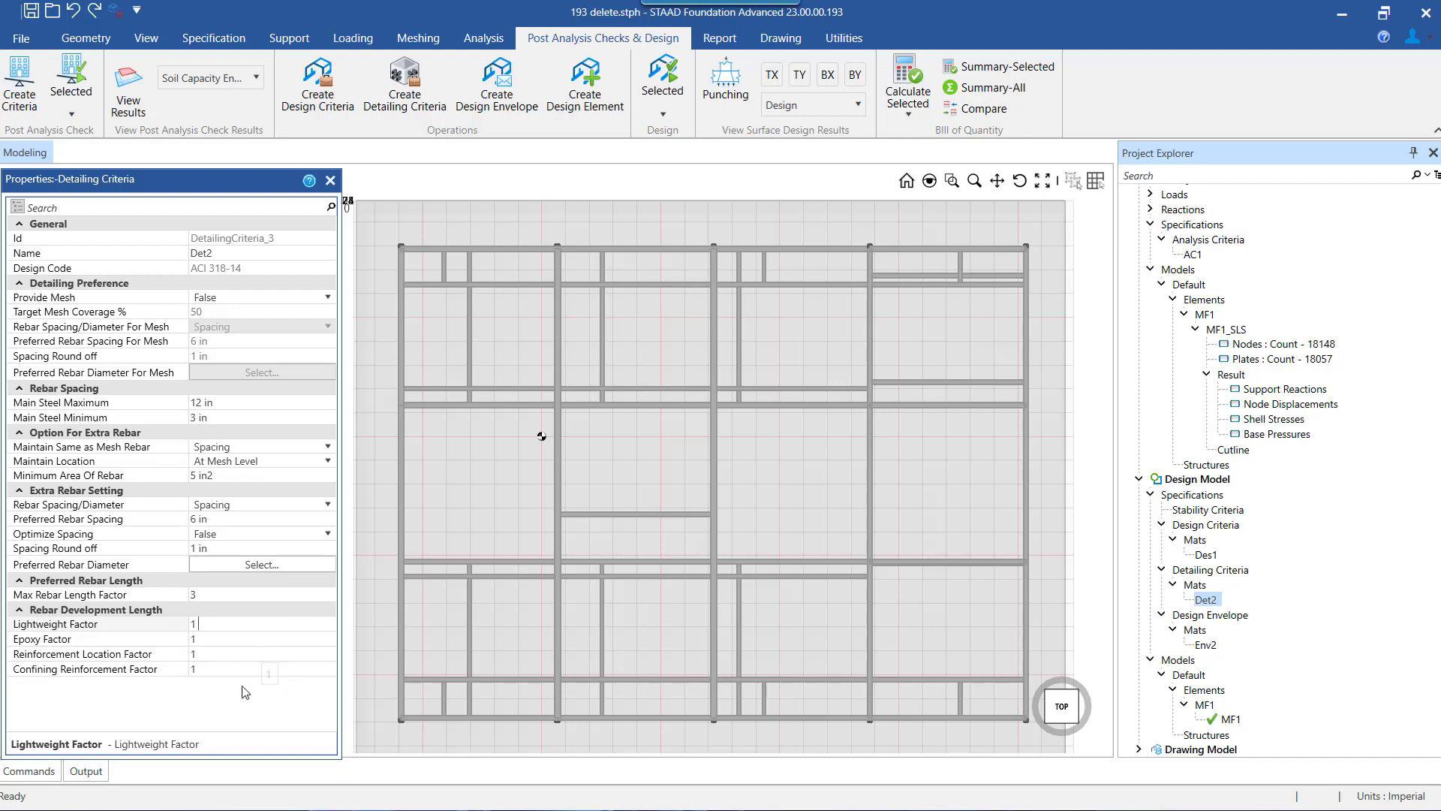
{"action": "left_click", "coordinate": [225, 640]}
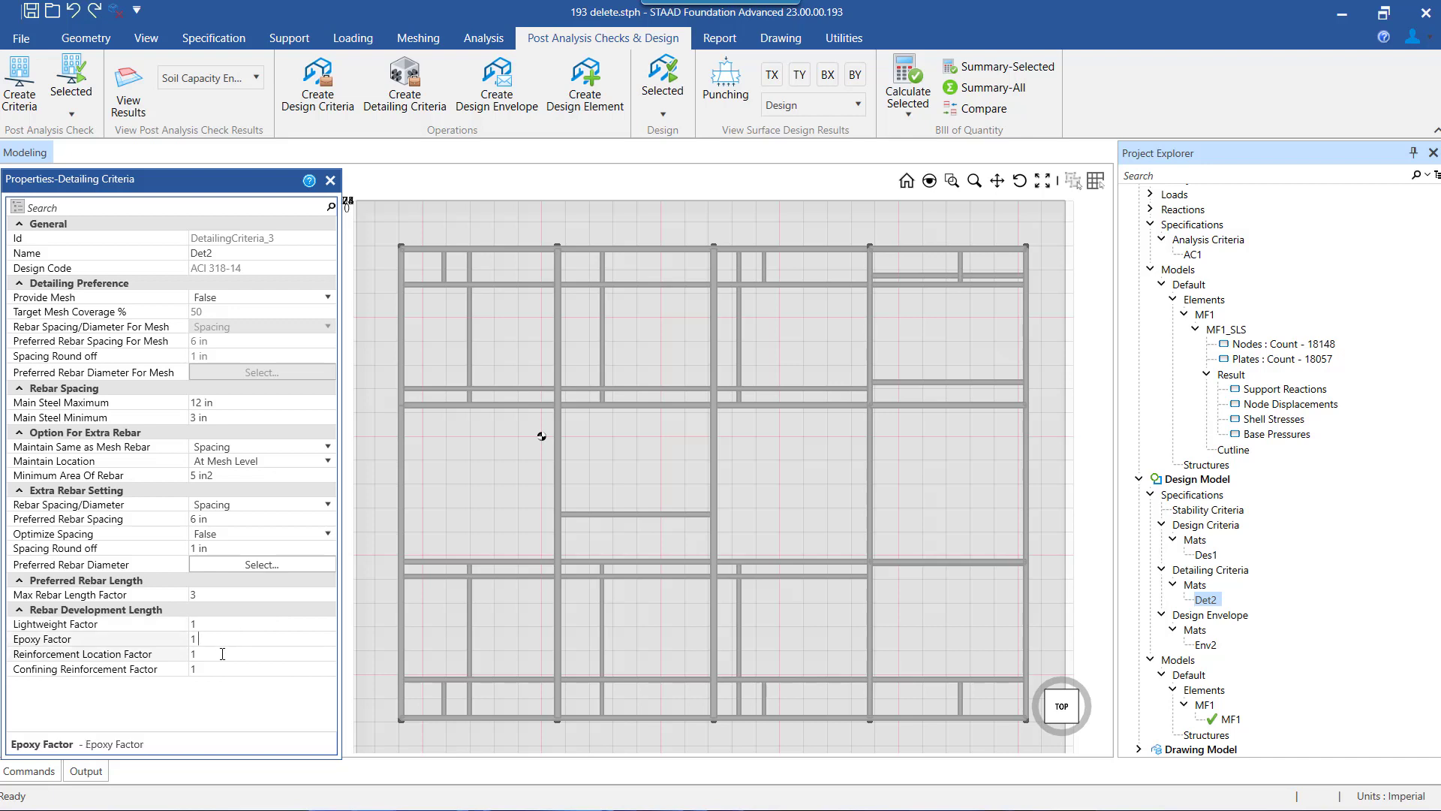
{"action": "left_click", "coordinate": [223, 654]}
{"action": "left_click", "coordinate": [222, 669]}
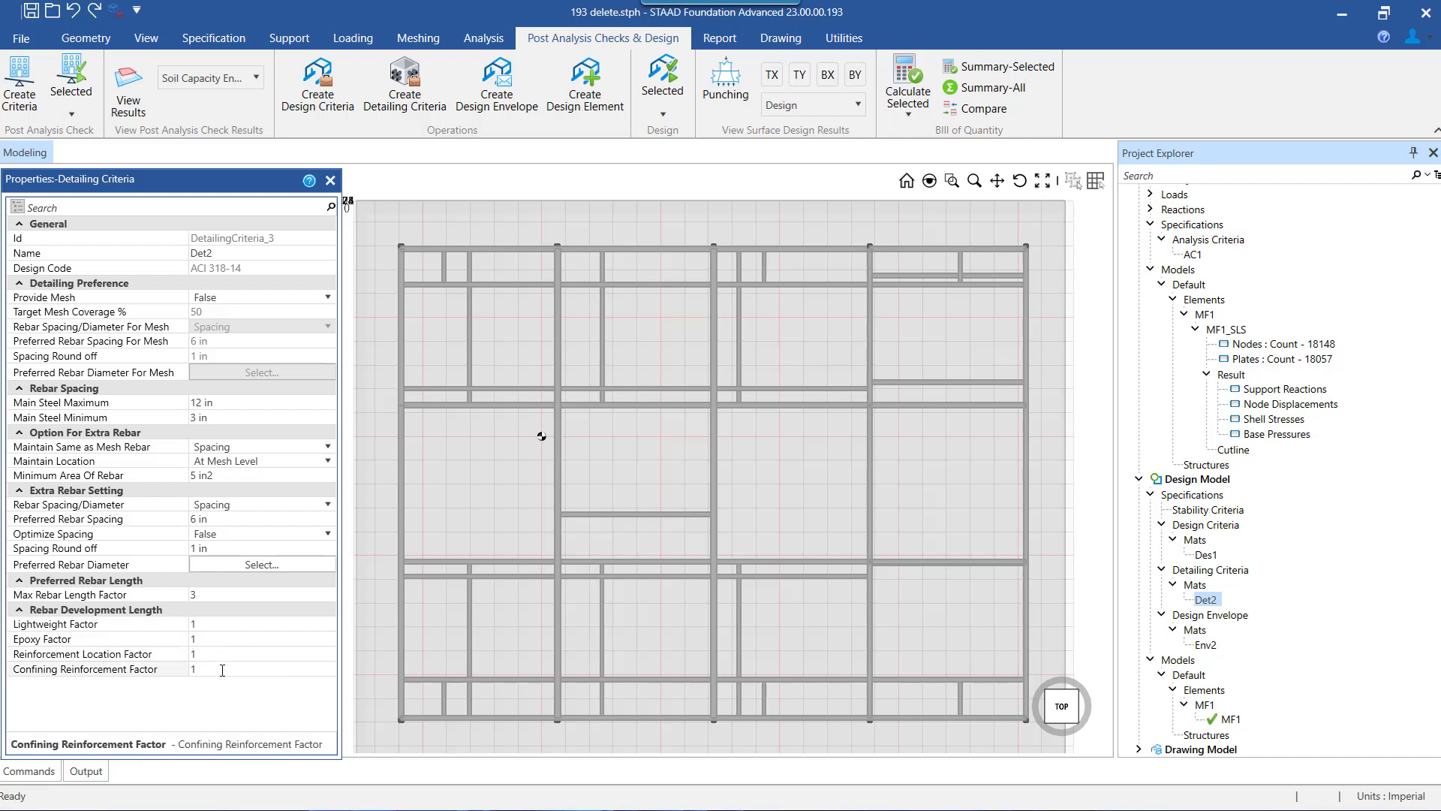